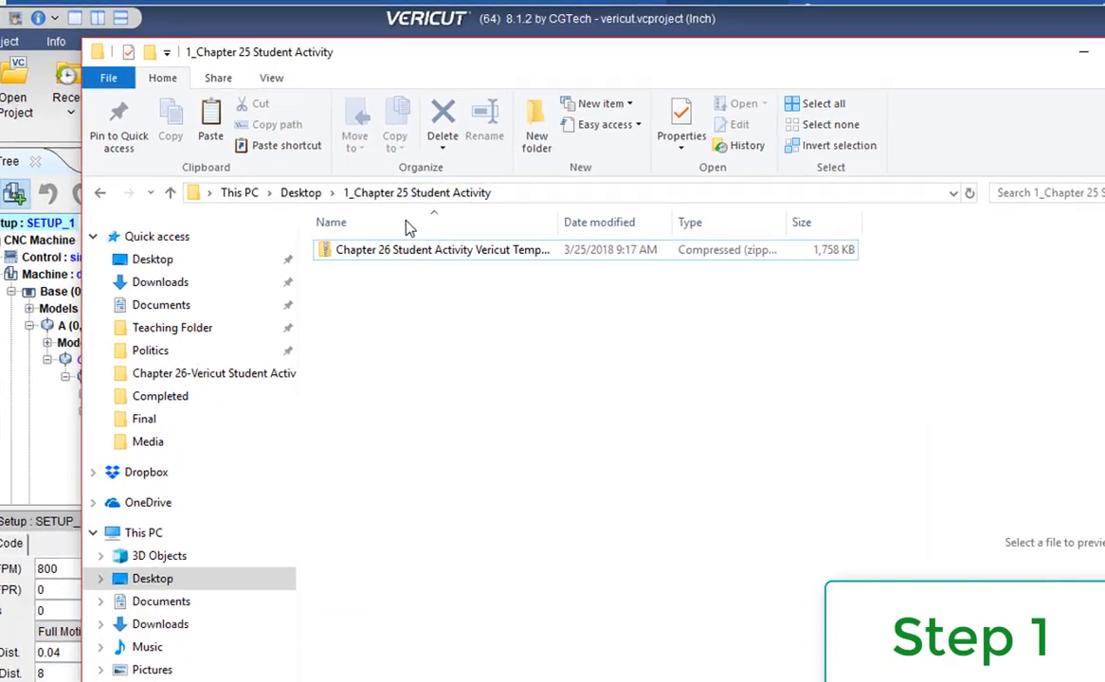
Step: Extract the zipped Chapter 26 Student Activity Vericut Template into a same-named folder inside 1_Chapter 25 Student Activity
{"action": "left_click", "coordinate": [434, 252]}
{"action": "right_click", "coordinate": [437, 253]}
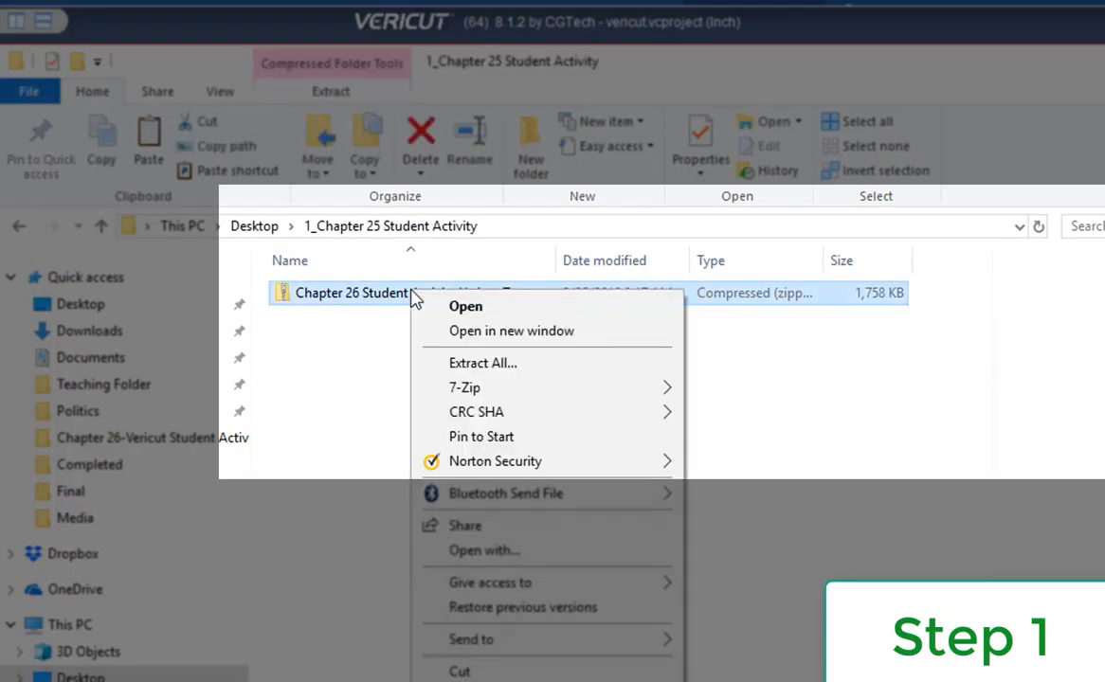
{"action": "left_click", "coordinate": [559, 366]}
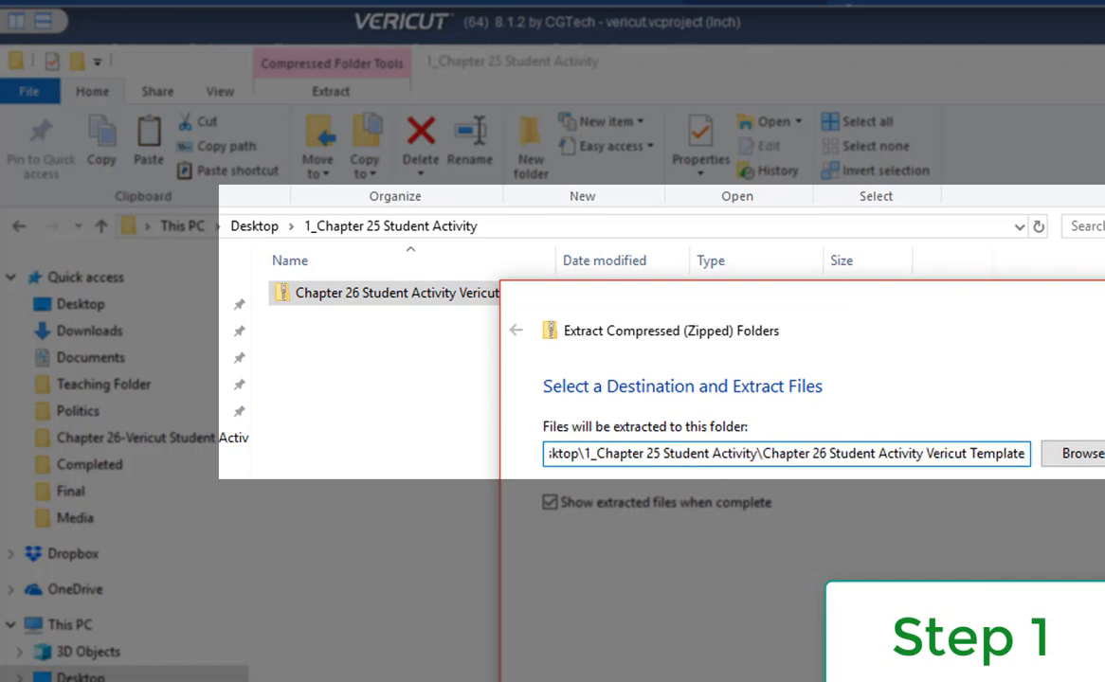
{"action": "key", "text": "Return"}
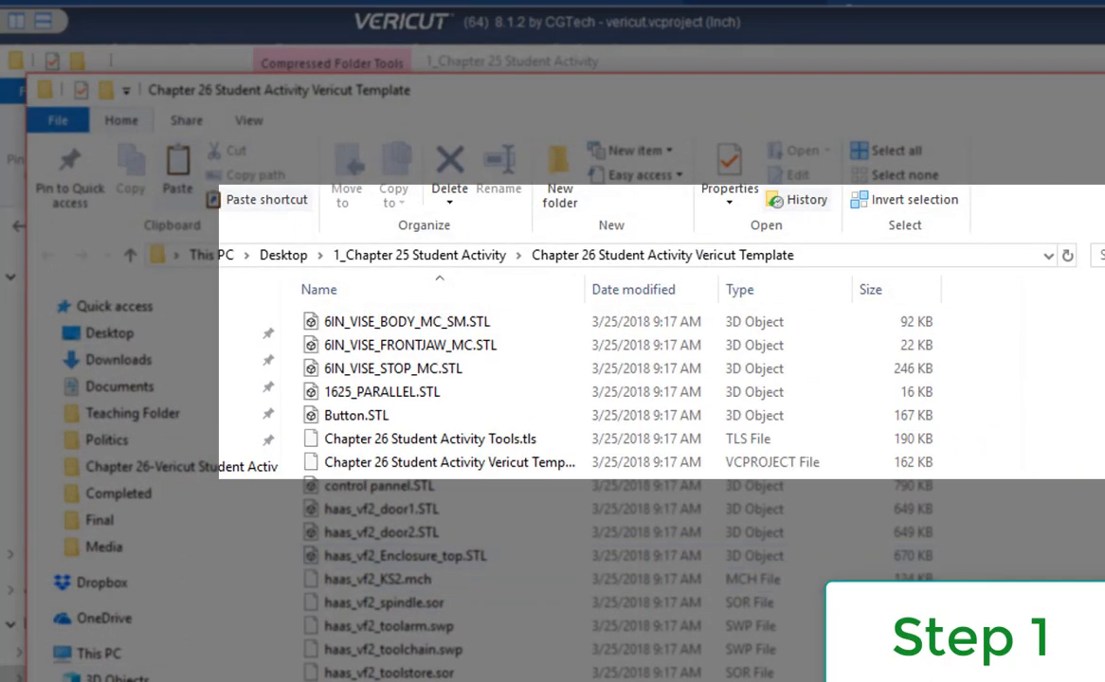
{"action": "left_click", "coordinate": [431, 261]}
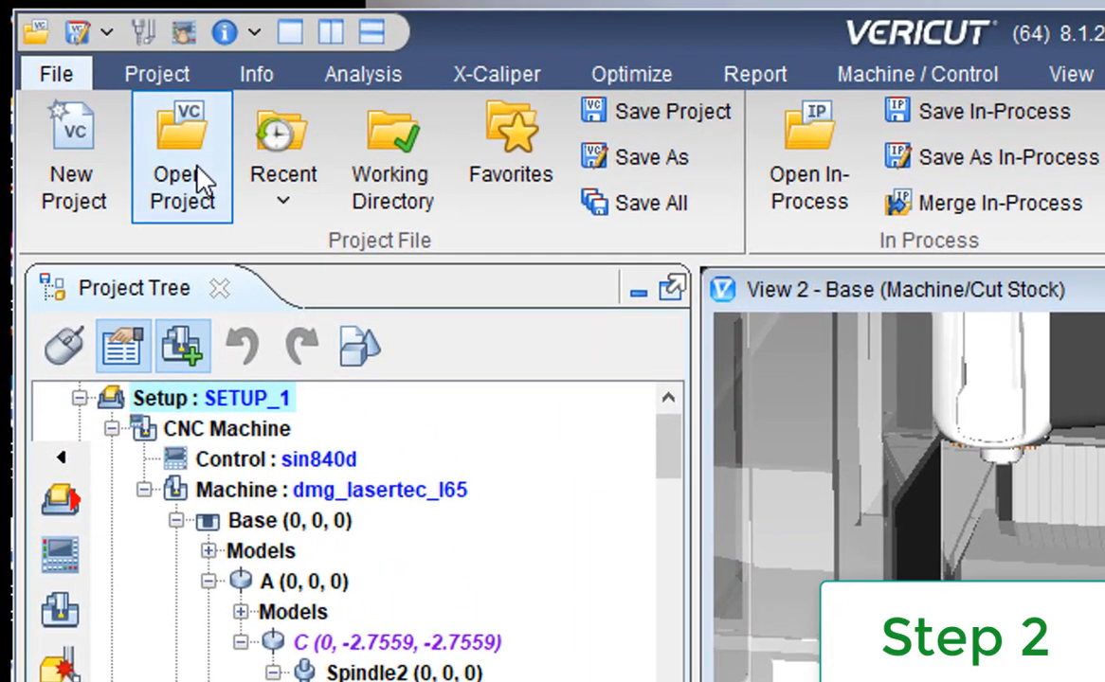
Step: In VERICUT, open Chapter 26 Student Activity Vericut Template.vcproject from the extracted template folder inside 1_Chapter 25 Student Activity on the desktop
{"action": "left_click", "coordinate": [202, 180]}
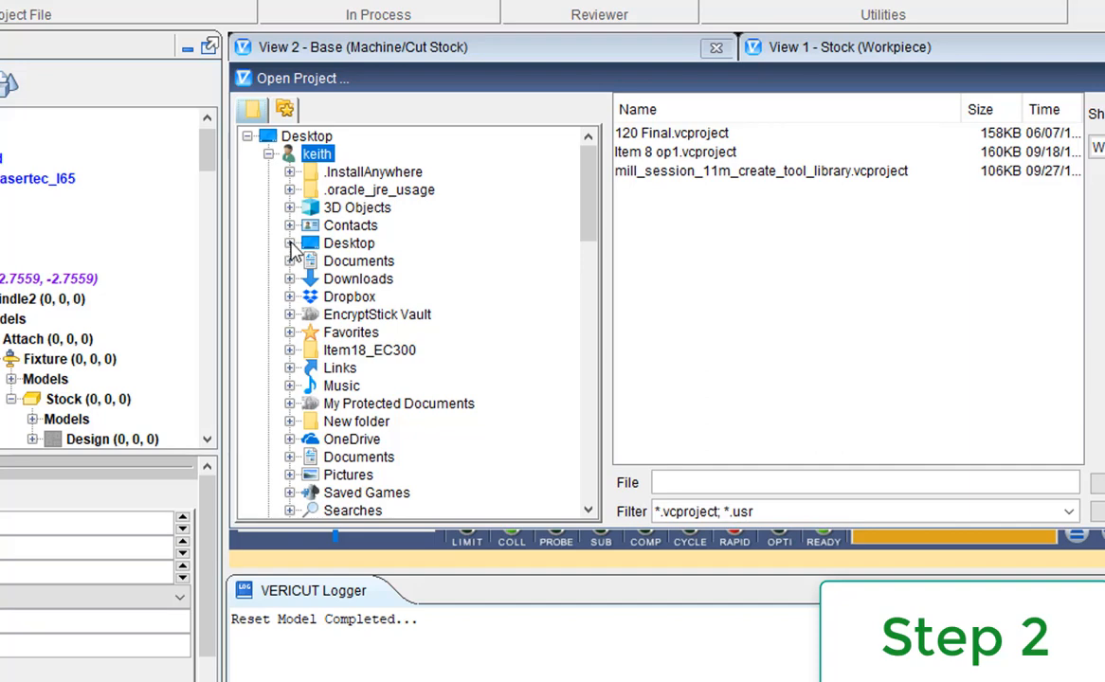
{"action": "left_click", "coordinate": [290, 245]}
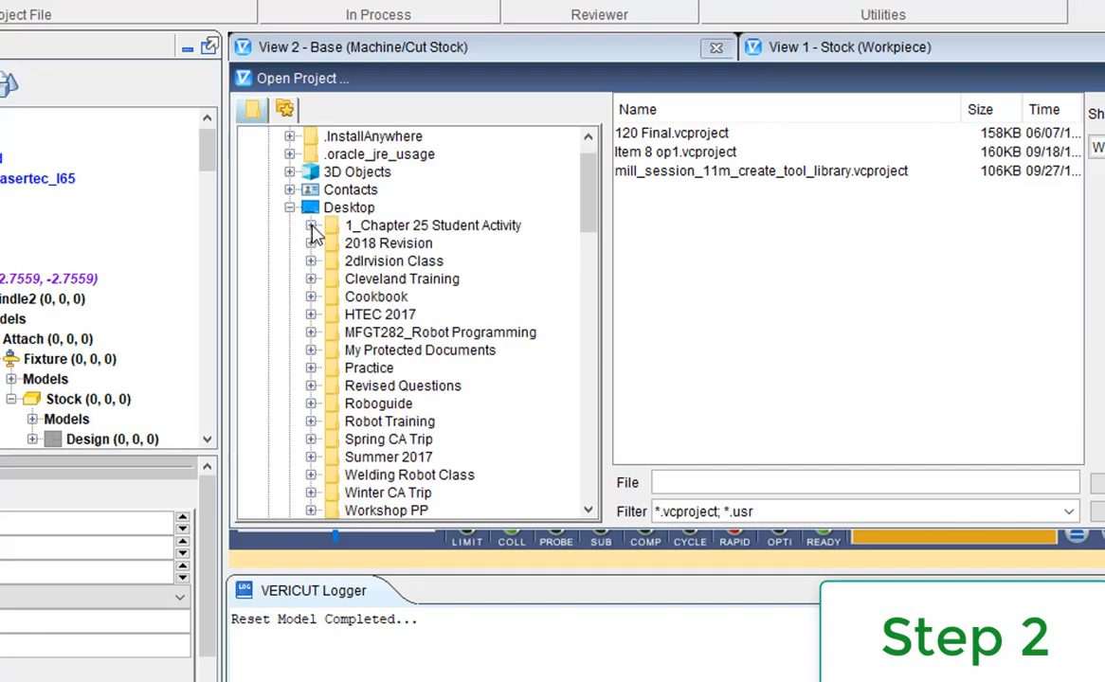
{"action": "left_click", "coordinate": [311, 227]}
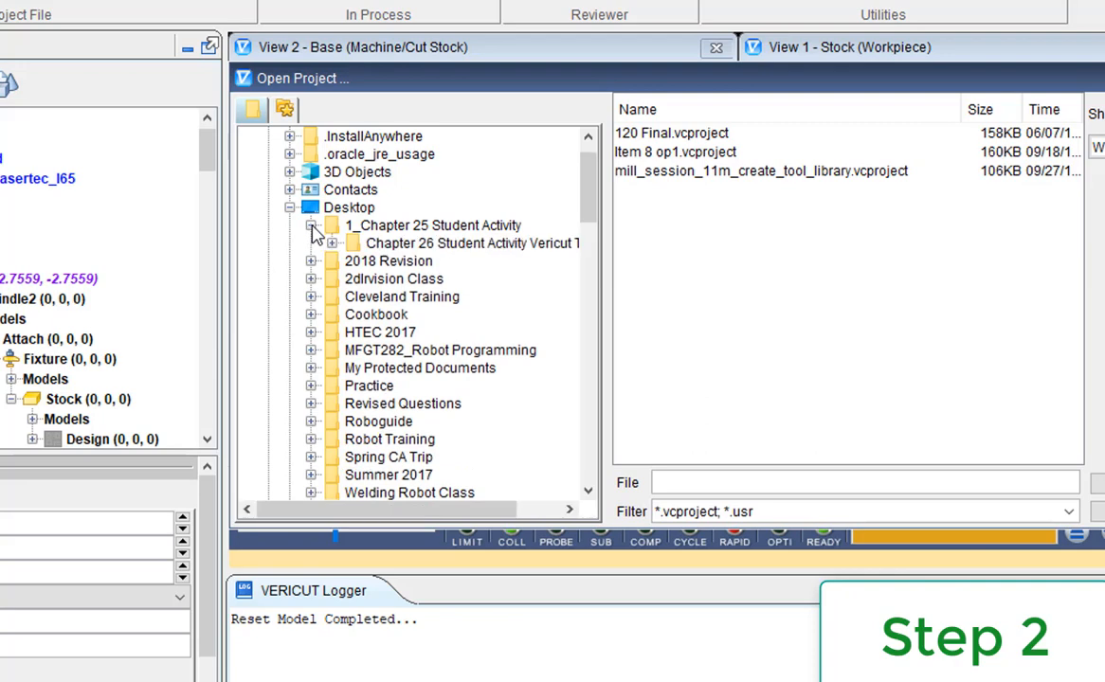
{"action": "left_click", "coordinate": [367, 245]}
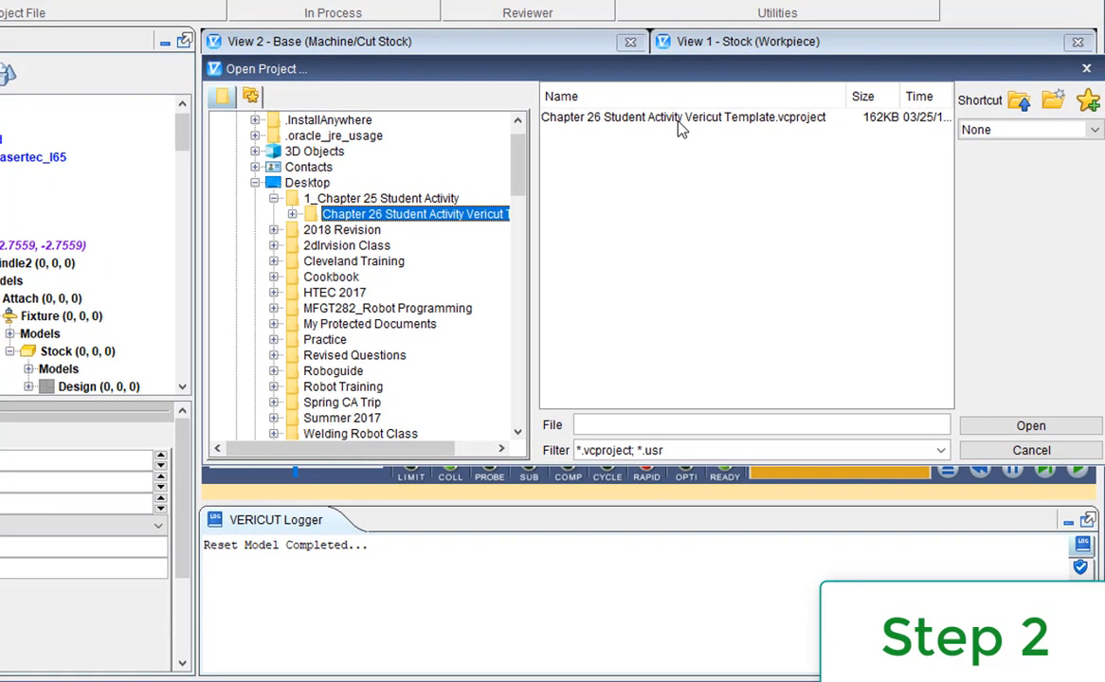
{"action": "left_click", "coordinate": [773, 134]}
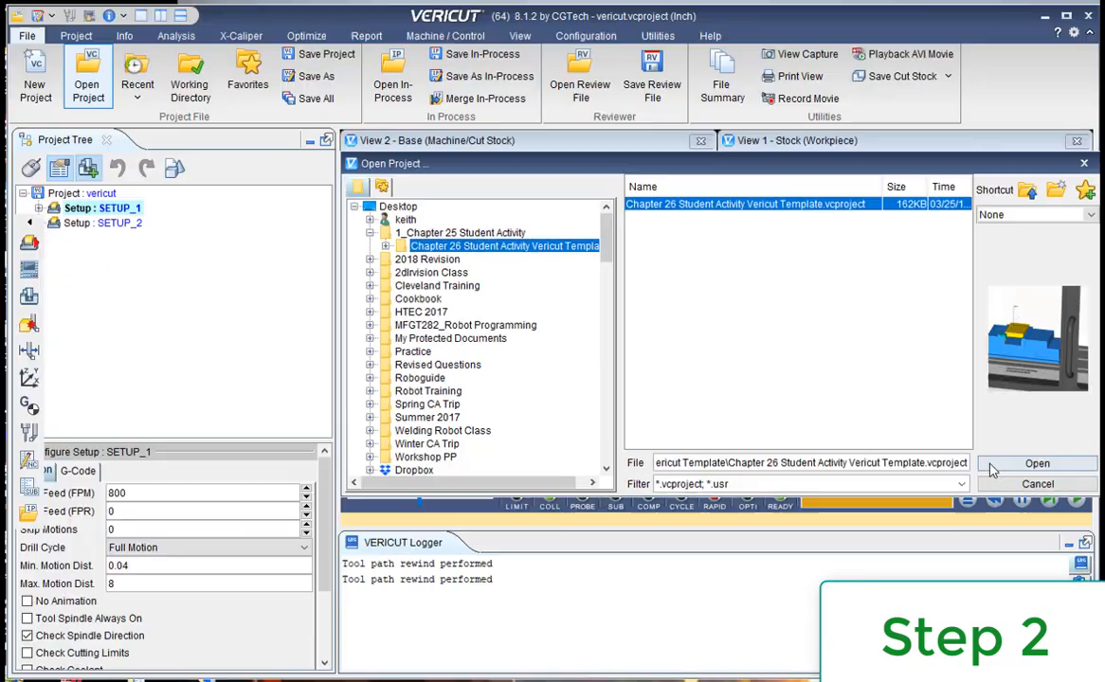
{"action": "left_click", "coordinate": [1037, 463]}
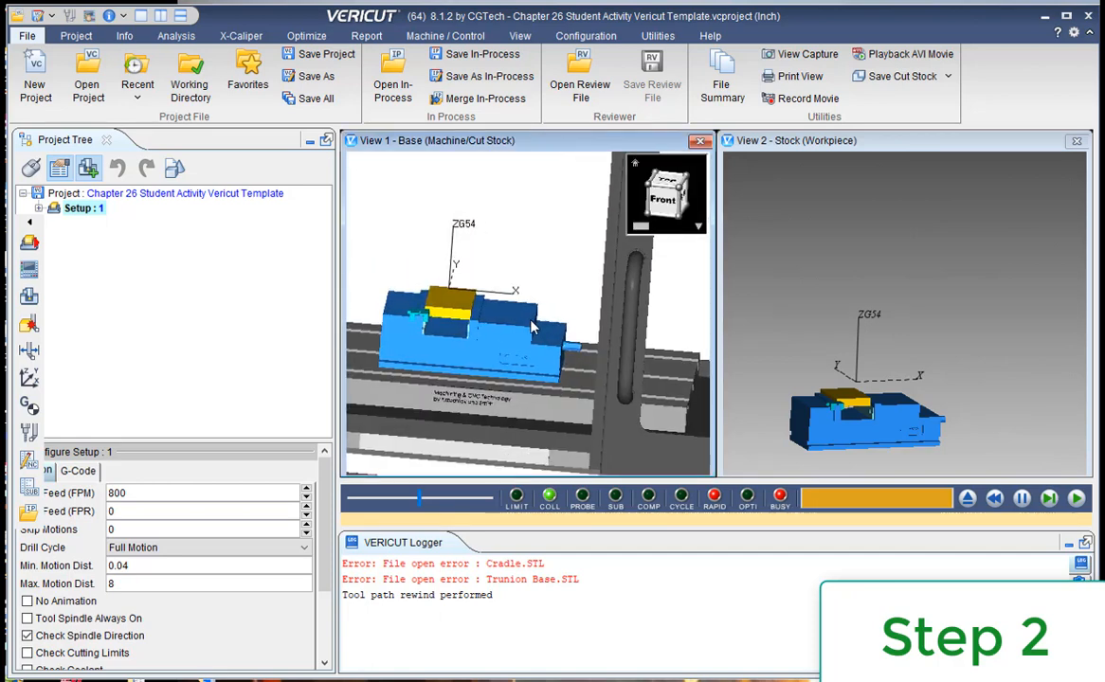
Step: Examine how the stock sits between the vise jaws in the machine view
{"action": "middle_click_drag", "start_coordinate": [516, 344], "coordinate": [514, 329]}
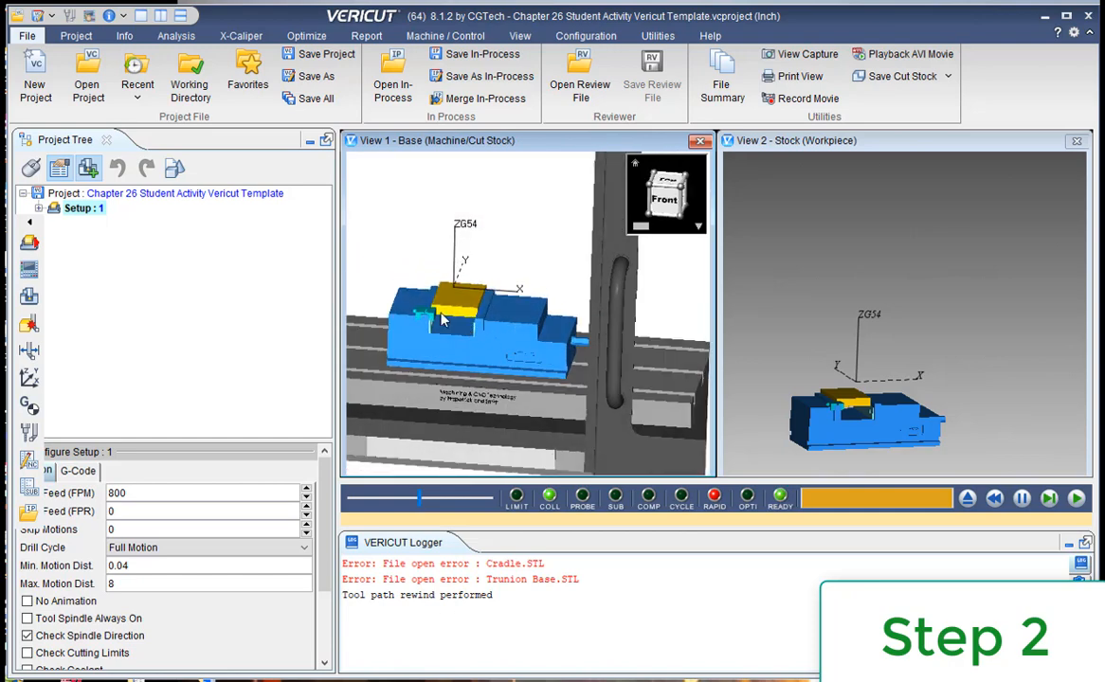
{"action": "mouse_move", "coordinate": [441, 314]}
{"action": "middle_mouse_down"}
{"action": "mouse_move", "coordinate": [546, 318]}
{"action": "mouse_move", "coordinate": [440, 323]}
{"action": "mouse_move", "coordinate": [455, 324]}
{"action": "middle_mouse_up"}
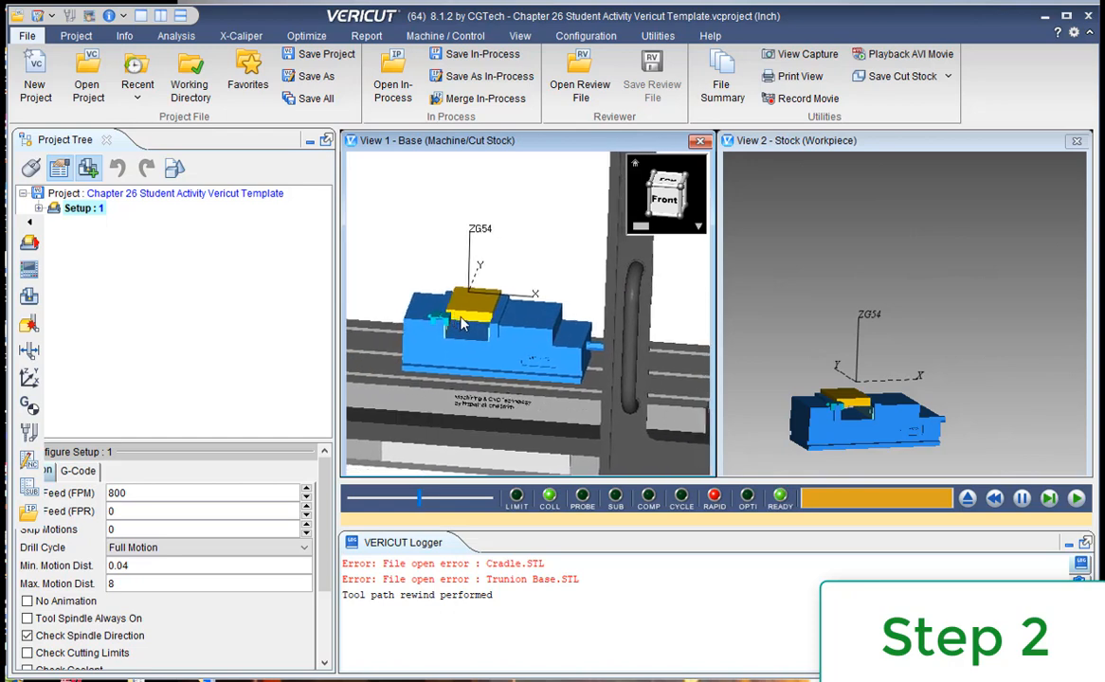
{"action": "scroll", "coordinate": [517, 360], "scroll_direction": "up", "scroll_amount": 5}
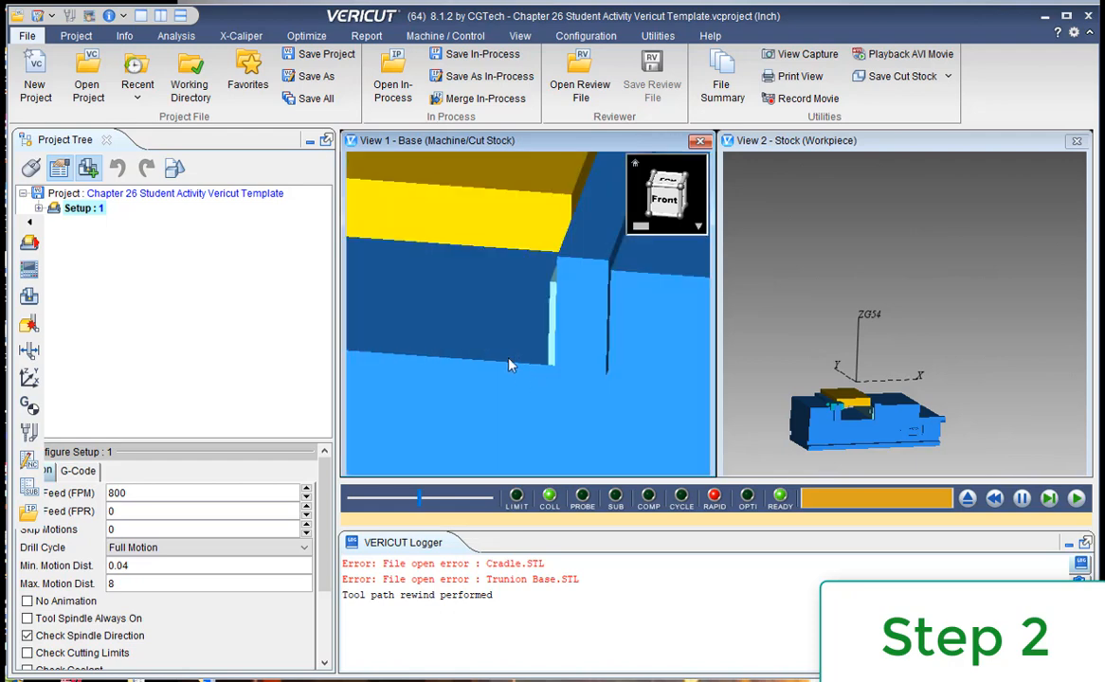
{"action": "scroll", "coordinate": [545, 398], "scroll_direction": "up", "scroll_amount": 1}
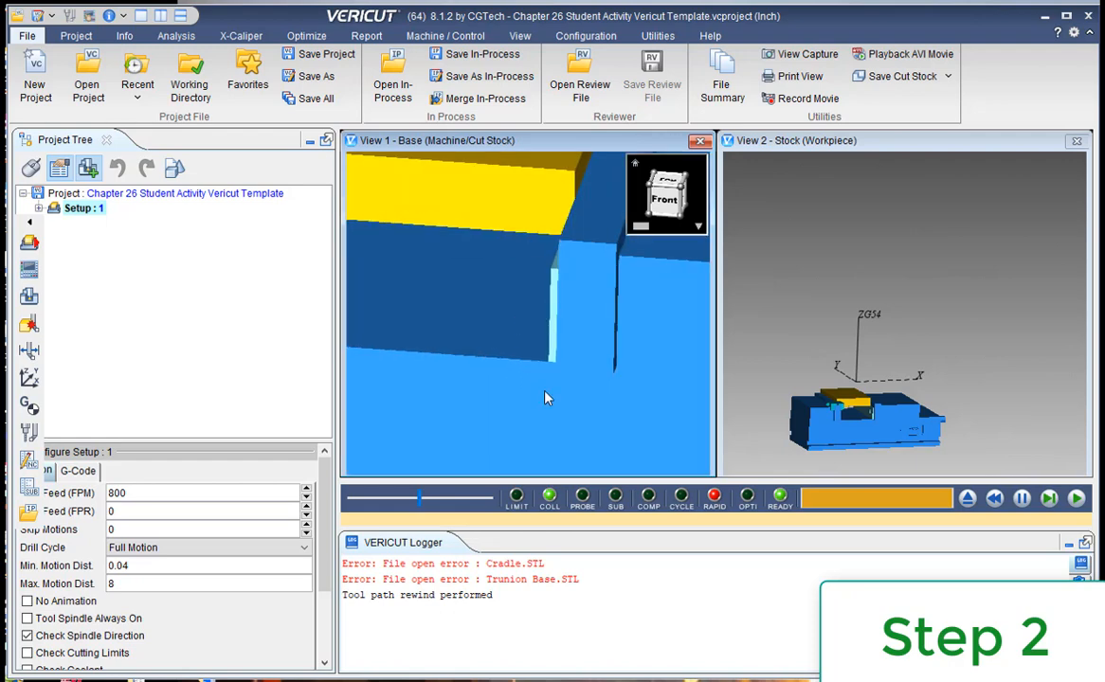
{"action": "scroll", "coordinate": [549, 374], "scroll_direction": "down", "scroll_amount": 4}
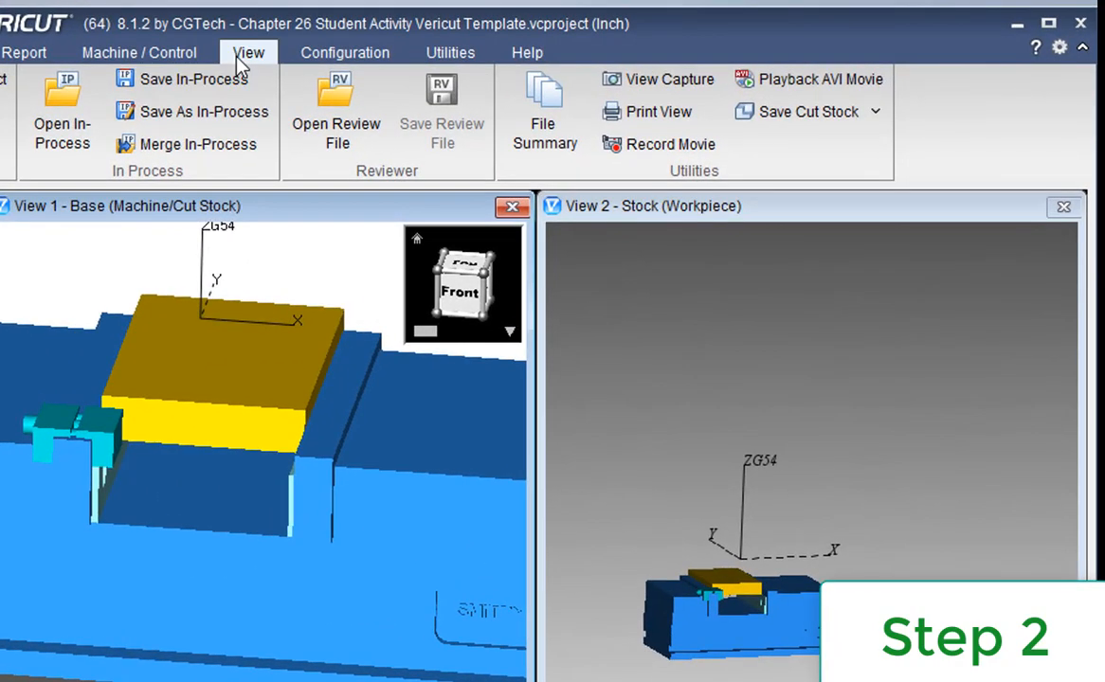
Step: Fit the whole machine and the workpiece in their views, and inspect the vise and stock on the machine table up close
{"action": "left_click", "coordinate": [239, 63]}
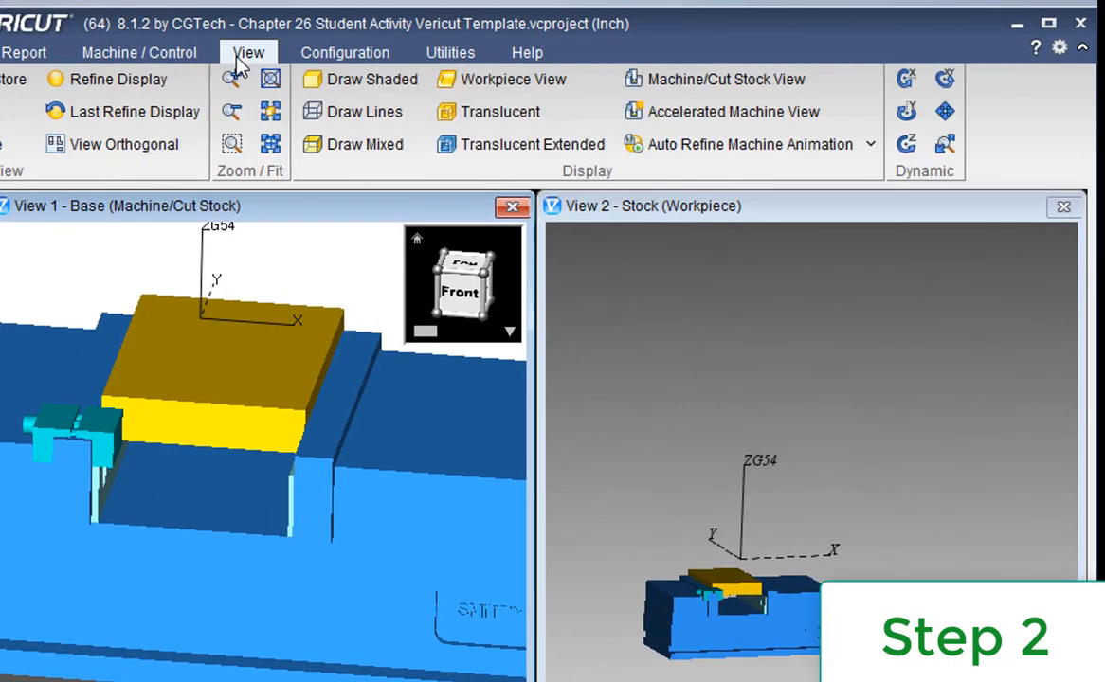
{"action": "left_click", "coordinate": [275, 113]}
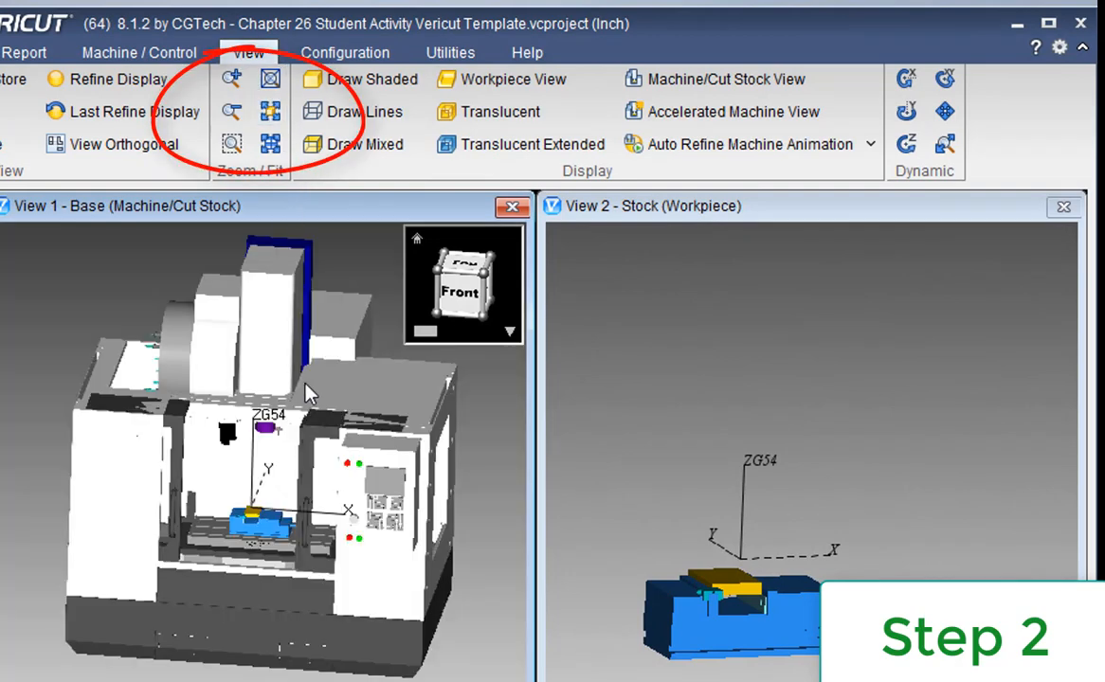
{"action": "scroll", "coordinate": [279, 575], "scroll_direction": "up", "scroll_amount": 10}
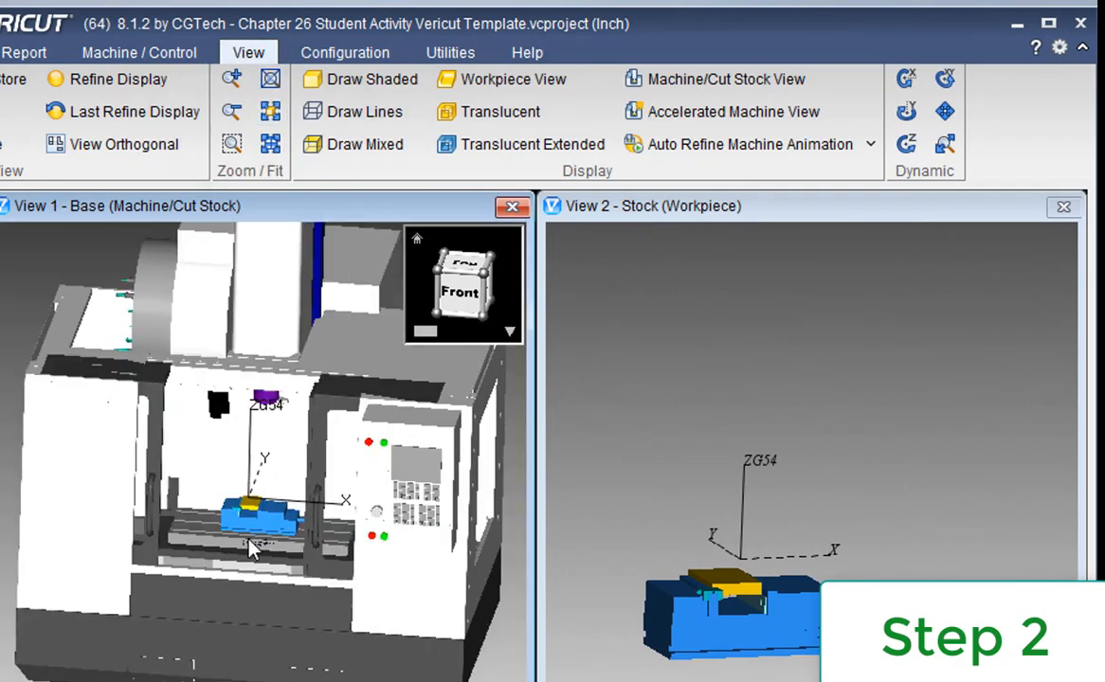
{"action": "scroll", "coordinate": [305, 526], "scroll_direction": "up", "scroll_amount": 3}
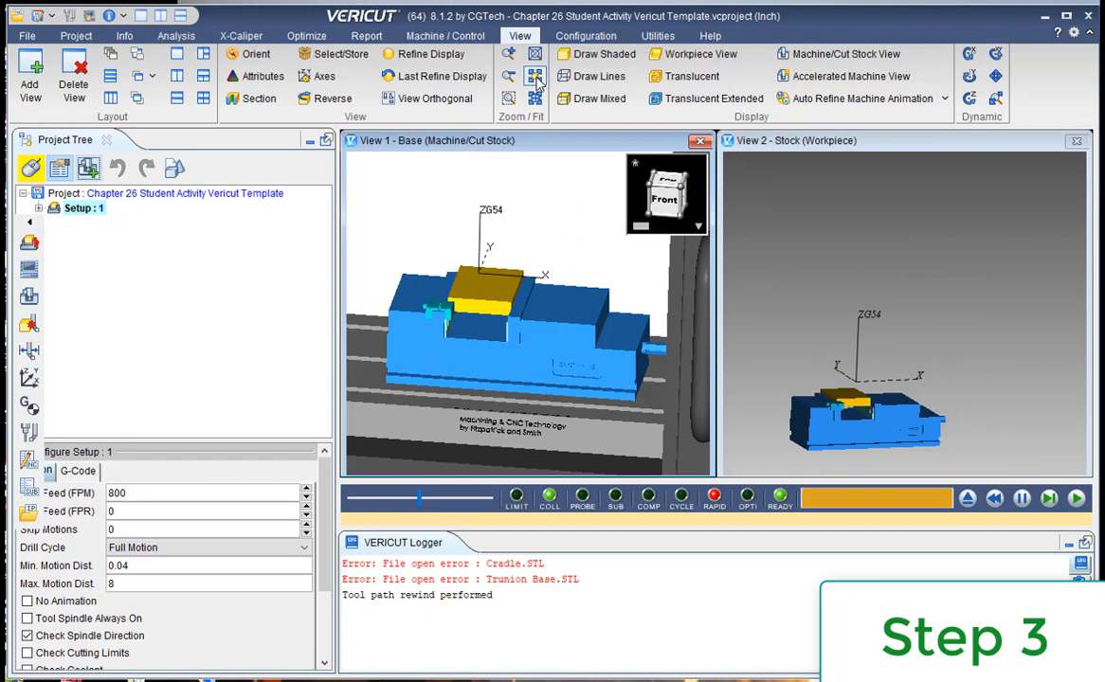
{"action": "left_click", "coordinate": [505, 77]}
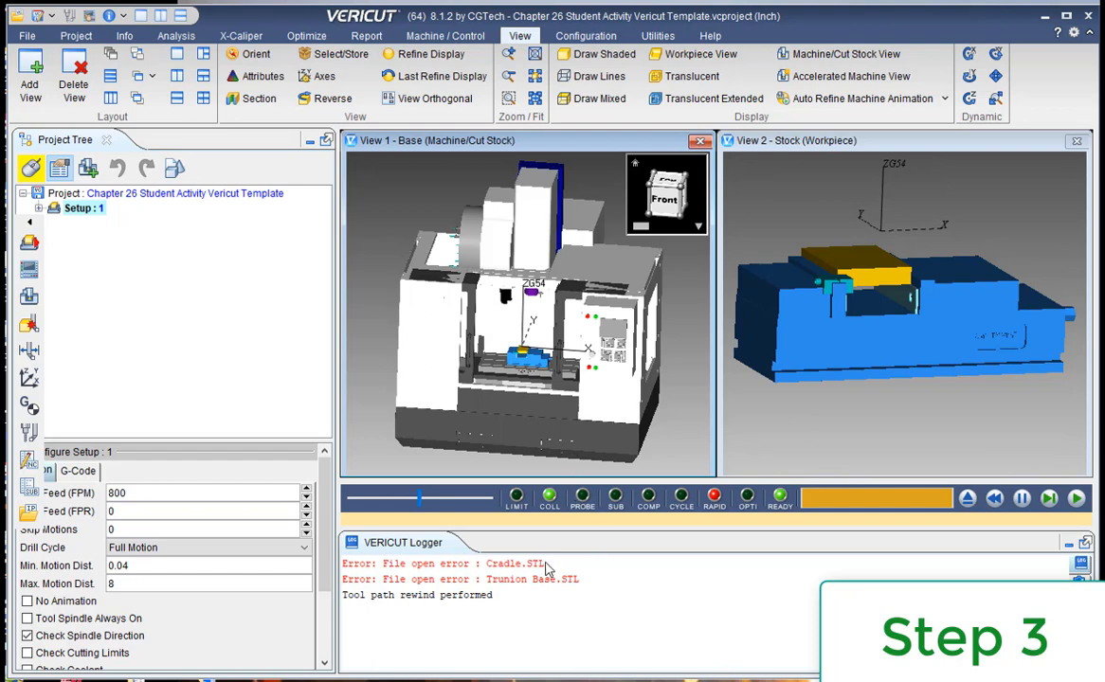
{"action": "scroll", "coordinate": [545, 350], "scroll_direction": "up", "scroll_amount": 5}
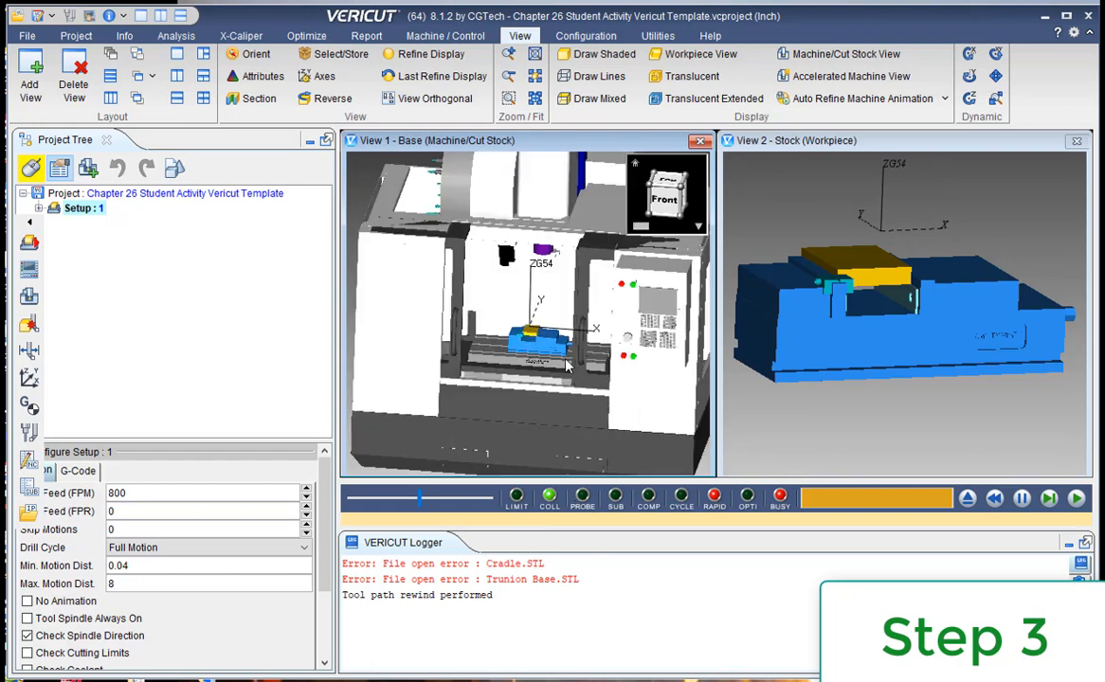
{"action": "scroll", "coordinate": [555, 354], "scroll_direction": "up", "scroll_amount": 6}
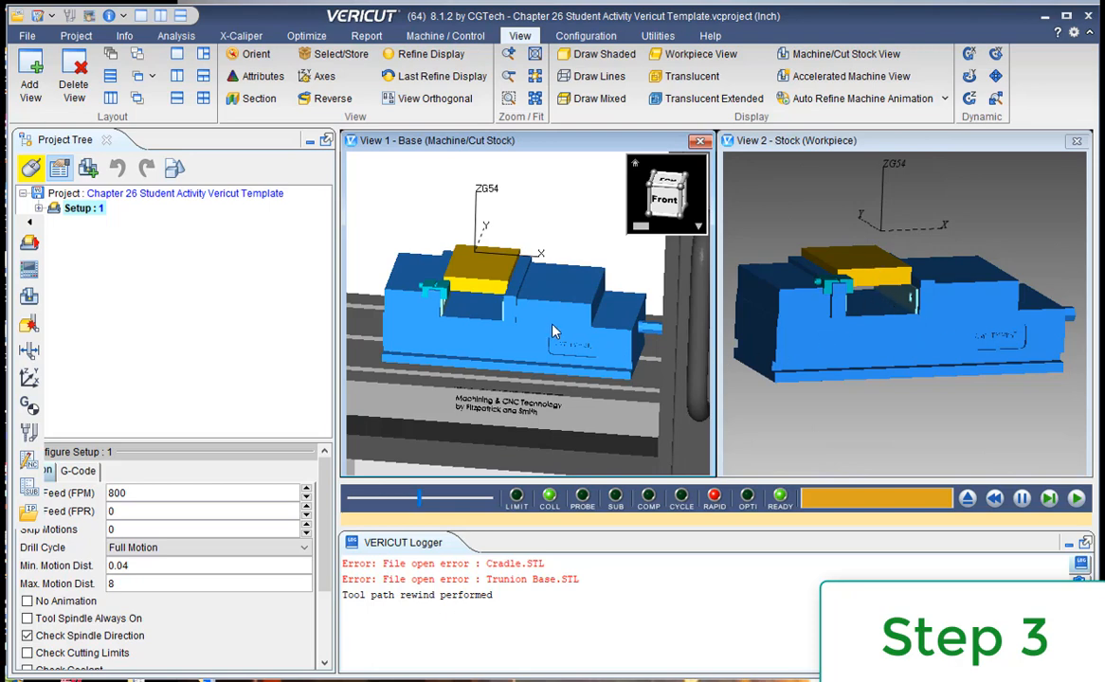
{"action": "scroll", "coordinate": [531, 302], "scroll_direction": "up", "scroll_amount": 2}
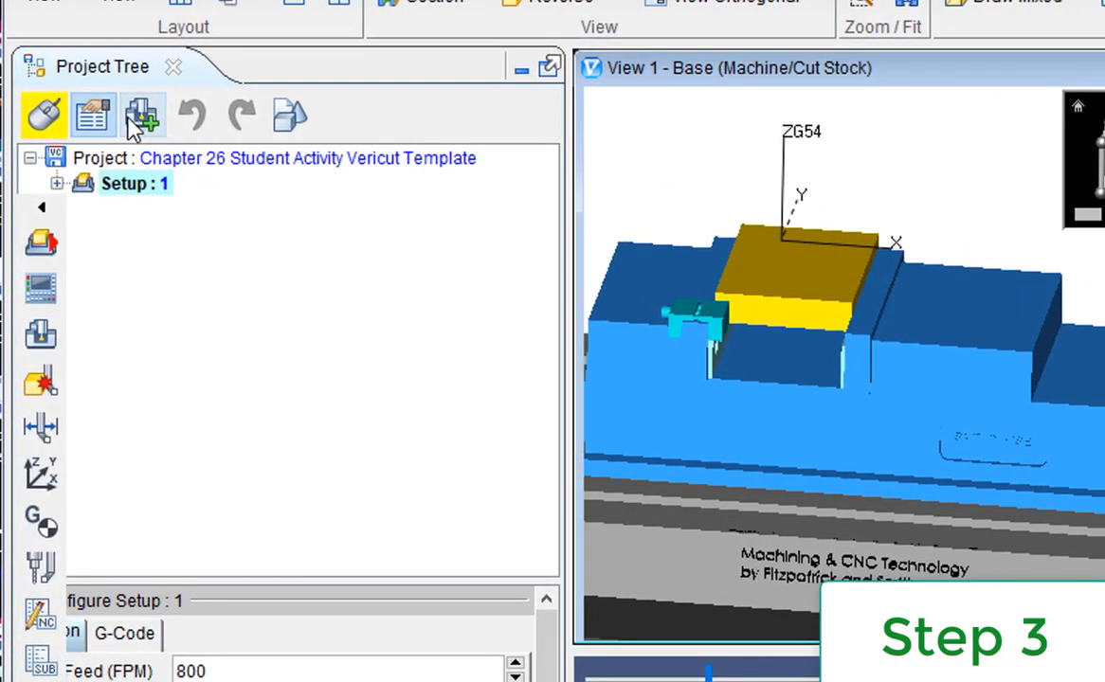
Step: Expand Setup 1 in the project tree and set the G54 coordinate system's position to 0.875 -2.4738 -4.24
{"action": "left_click", "coordinate": [134, 121]}
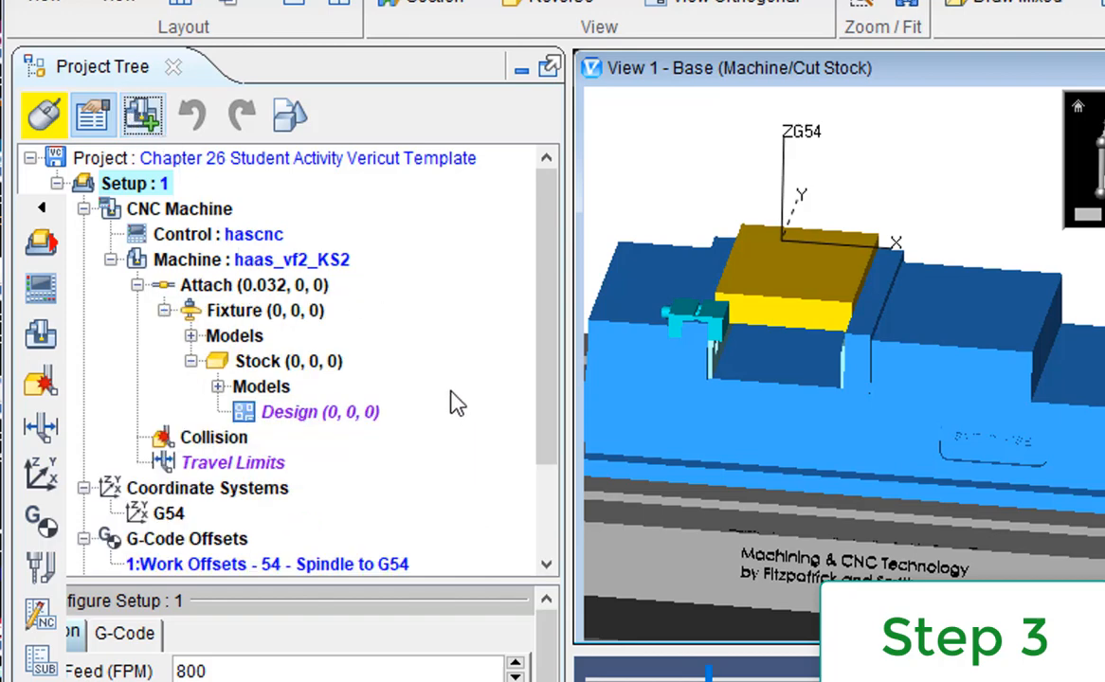
{"action": "scroll", "coordinate": [431, 406], "scroll_direction": "down", "scroll_amount": 1}
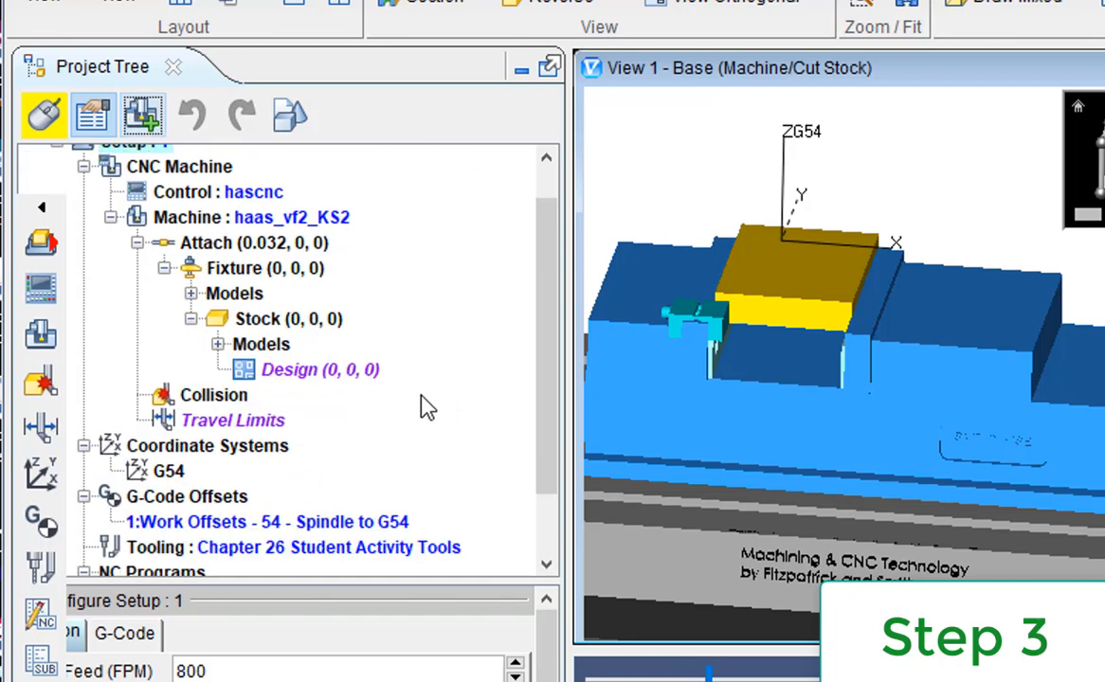
{"action": "scroll", "coordinate": [426, 407], "scroll_direction": "down", "scroll_amount": 2}
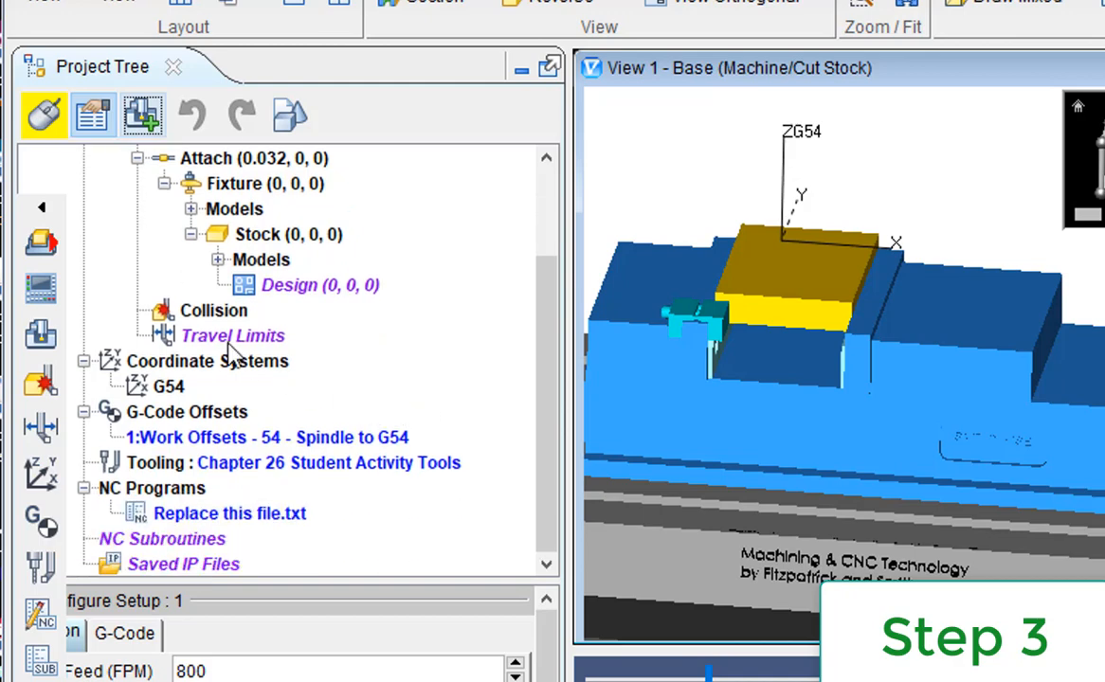
{"action": "left_click", "coordinate": [210, 368]}
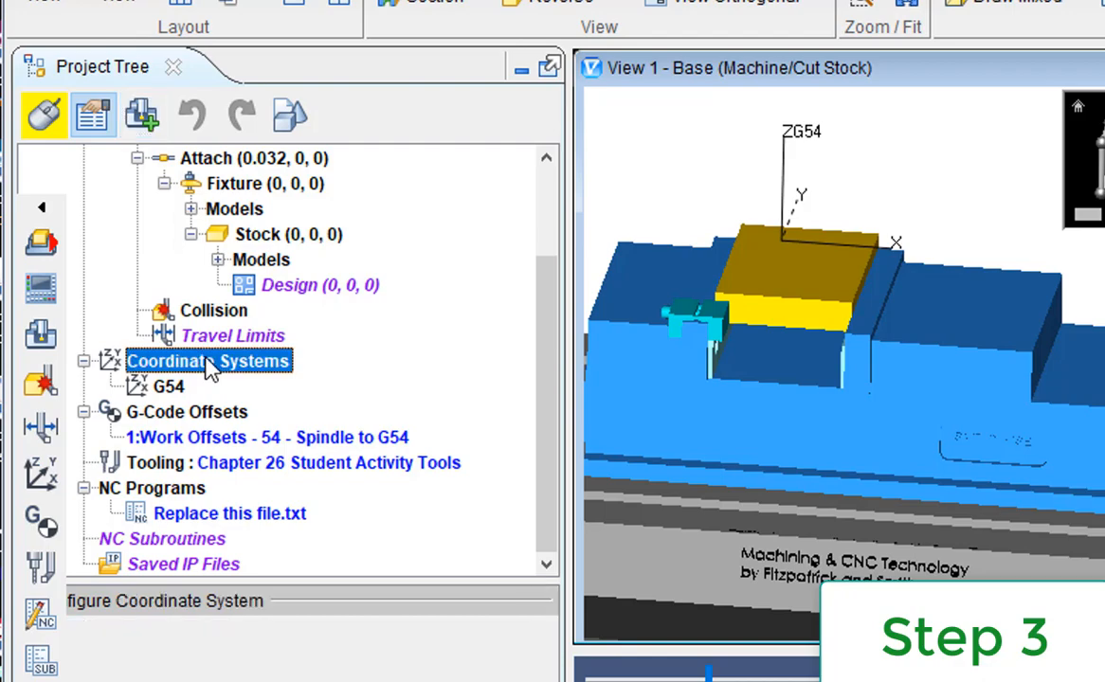
{"action": "left_click", "coordinate": [170, 388]}
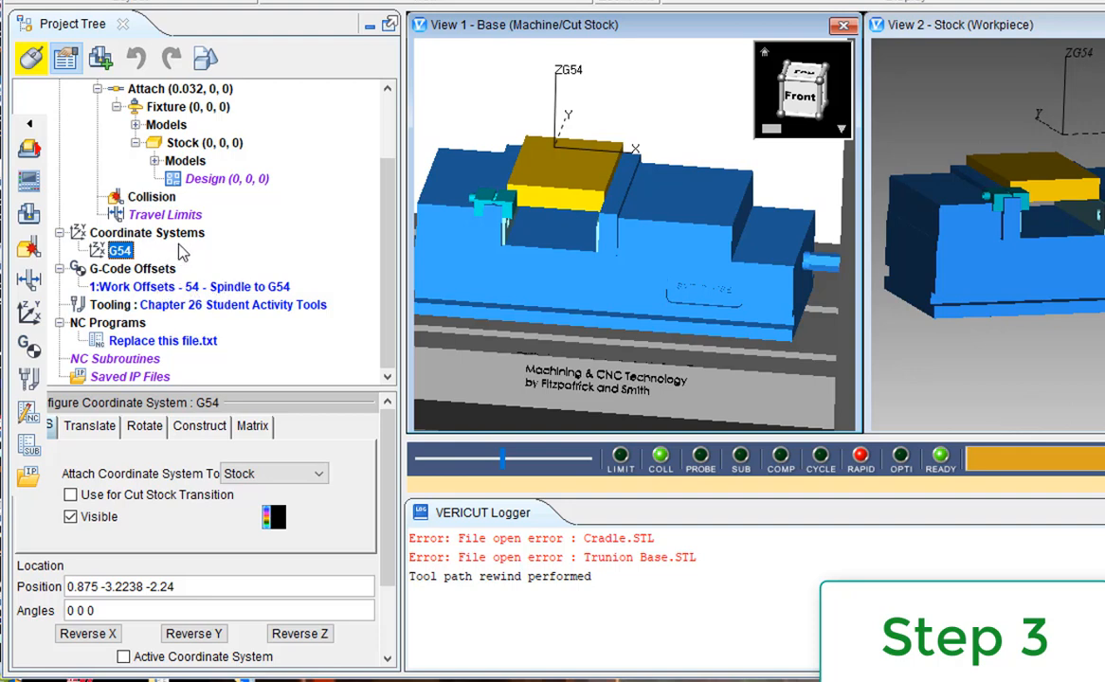
{"action": "left_click", "coordinate": [122, 252]}
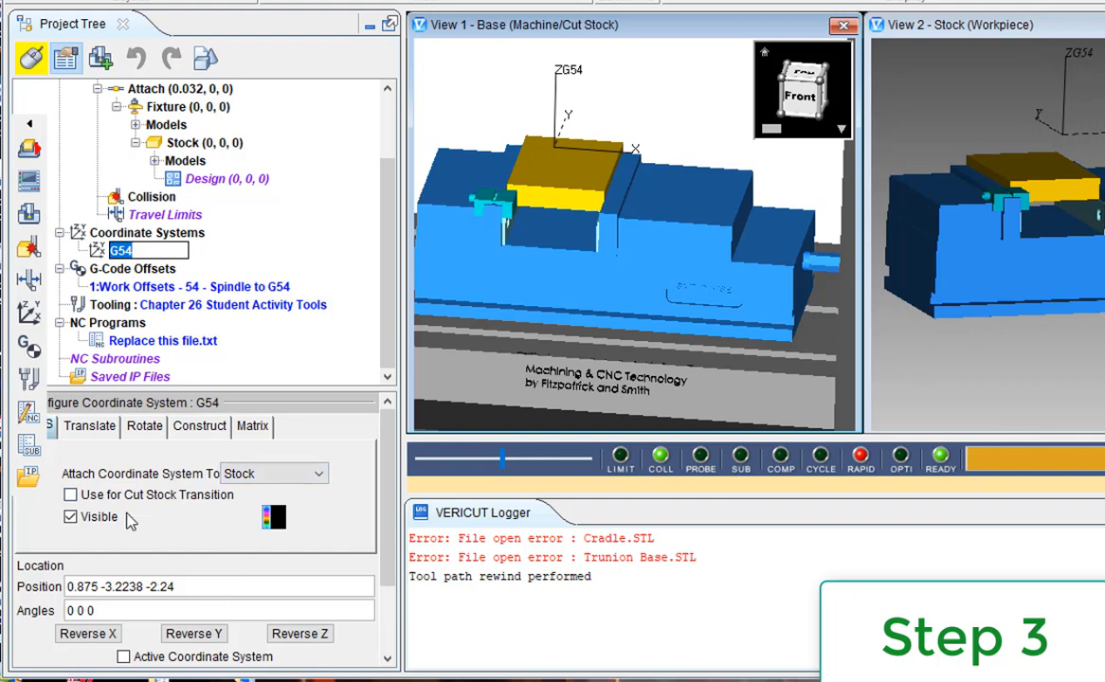
{"action": "left_click", "coordinate": [200, 588]}
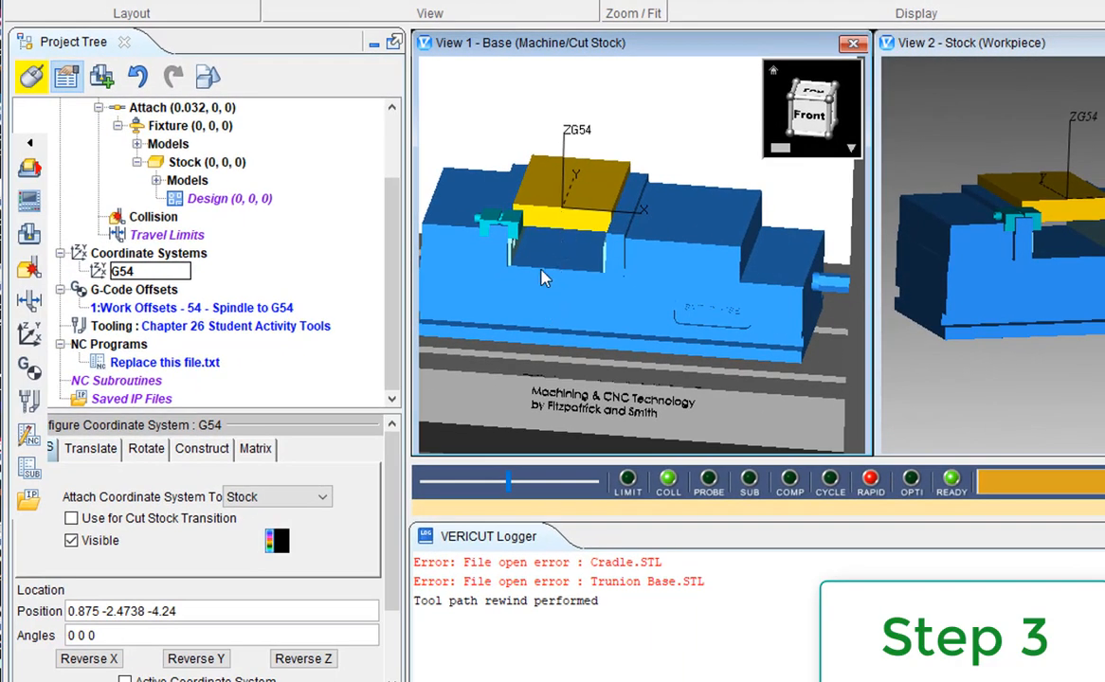
Step: Translate the G54 coordinate system 1.5 inches along Y, moving it from 0 0 0 to 0 1.5 0
{"action": "scroll", "coordinate": [554, 190], "scroll_direction": "up", "scroll_amount": 2}
{"action": "scroll", "coordinate": [554, 190], "scroll_direction": "up", "scroll_amount": 3}
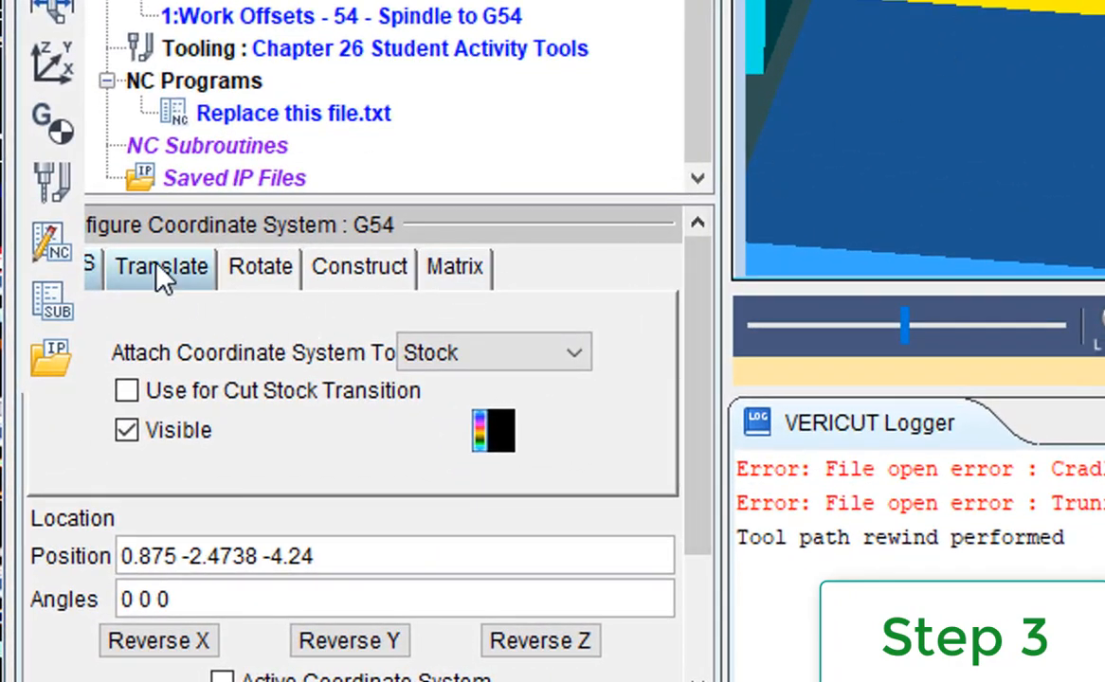
{"action": "left_click", "coordinate": [161, 269]}
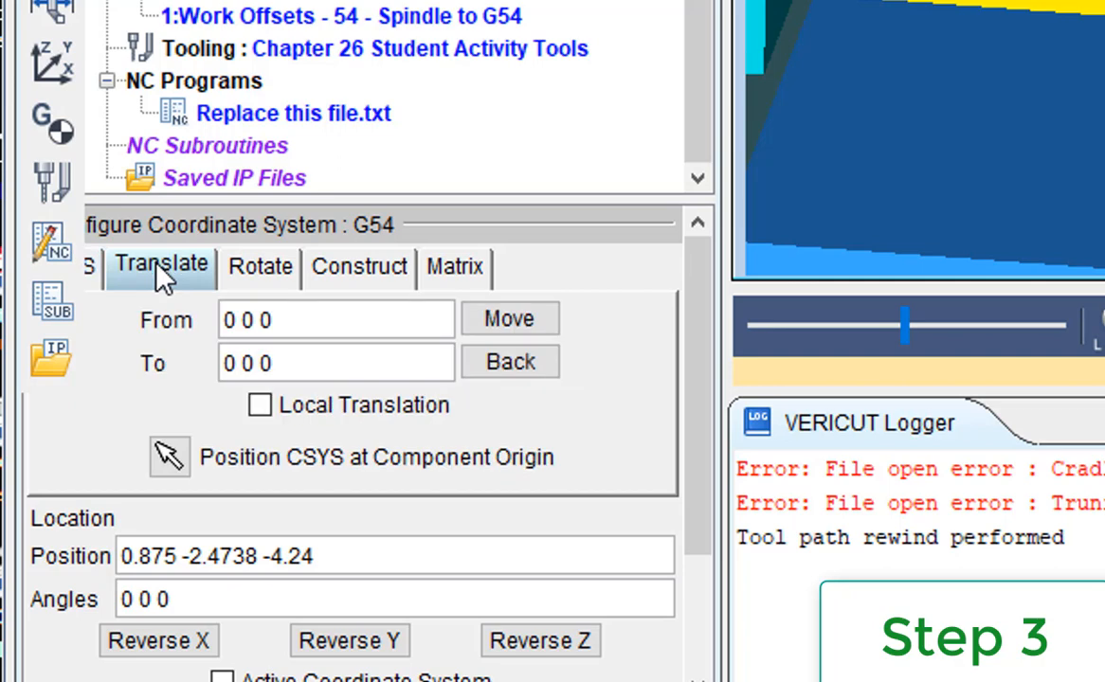
{"action": "left_click", "coordinate": [321, 365]}
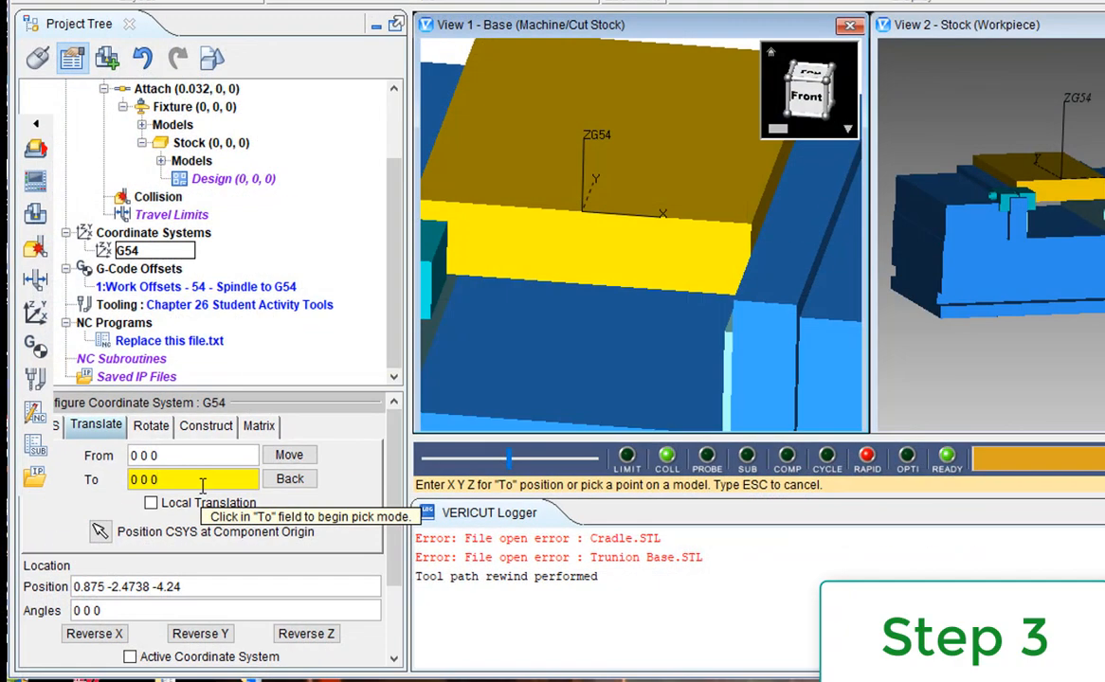
{"action": "key", "text": "BackSpace"}
{"action": "key", "text": "BackSpace"}
{"action": "key", "text": "BackSpace"}
{"action": "key", "text": "BackSpace"}
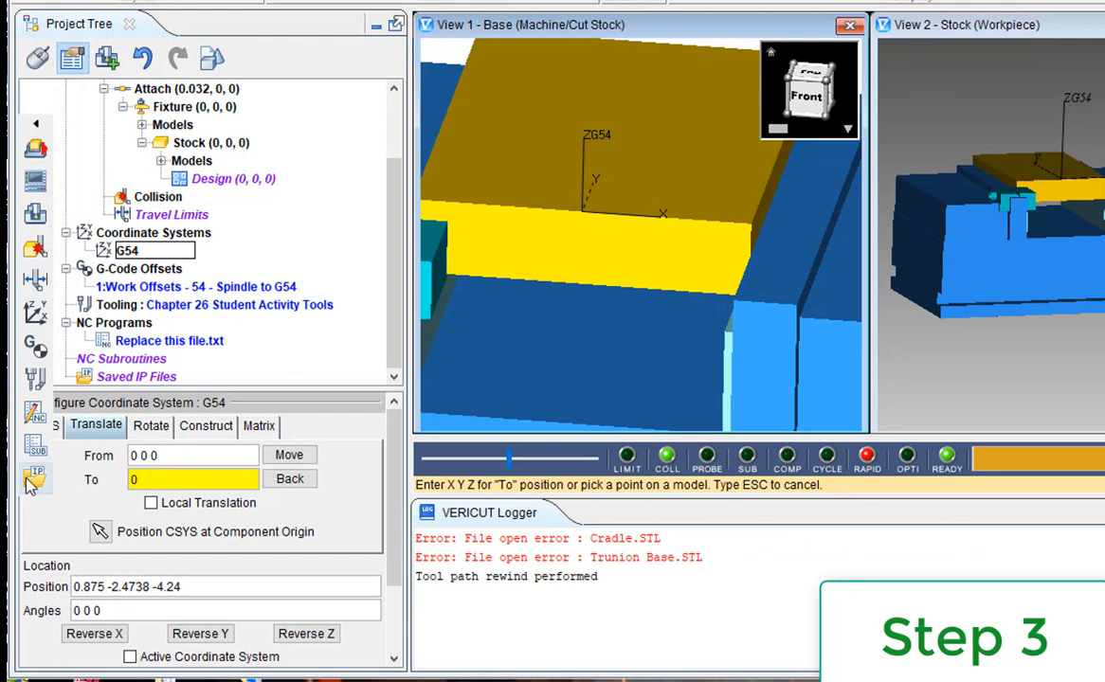
{"action": "type", "text": "1.5"}
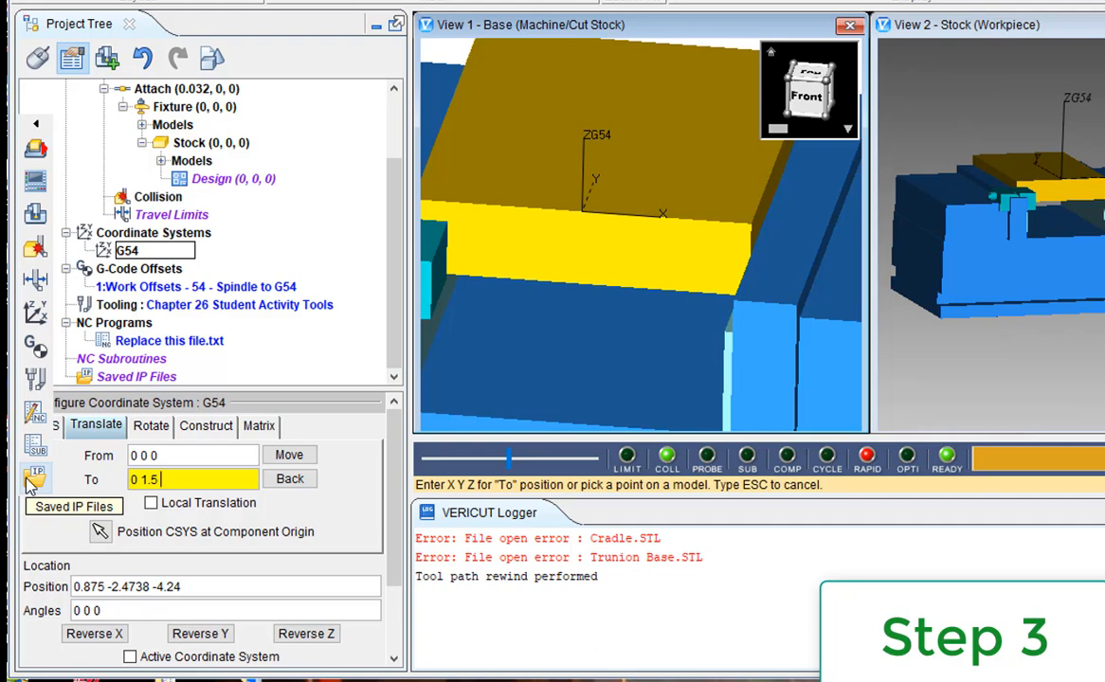
{"action": "type", "text": " 0"}
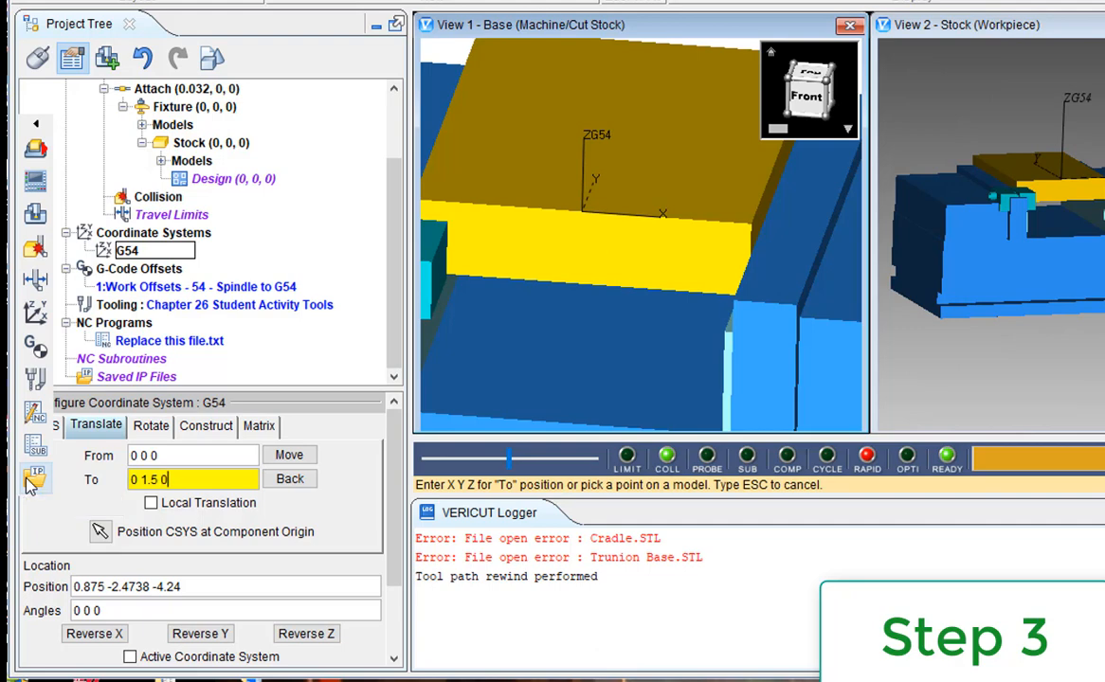
{"action": "left_click", "coordinate": [294, 456]}
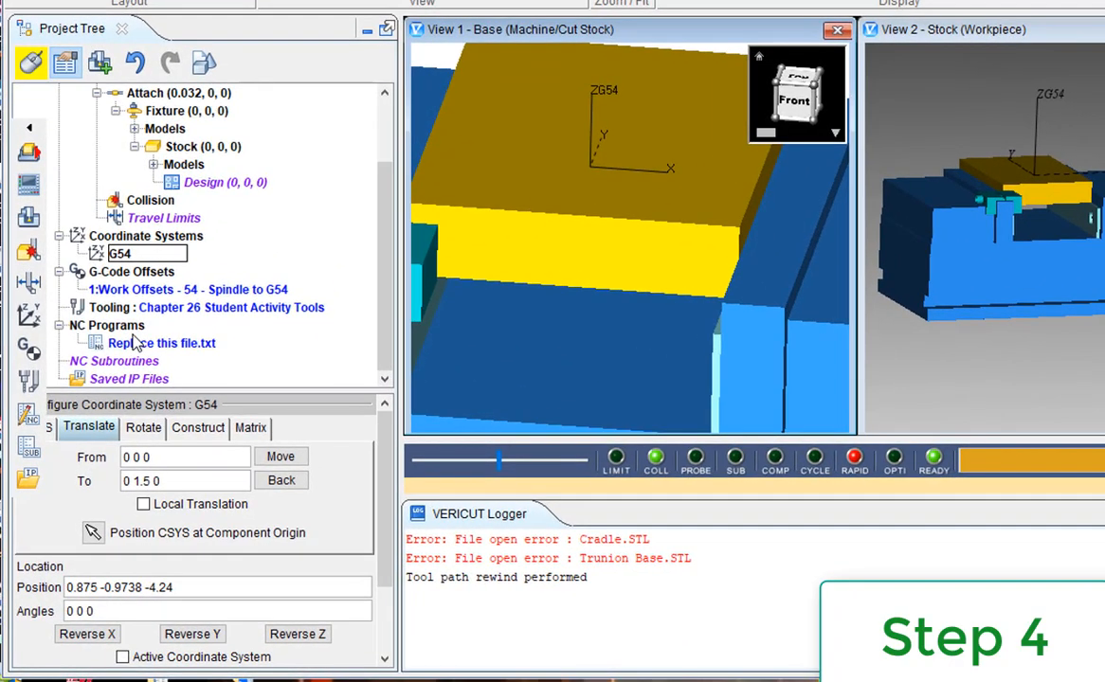
Step: Start replacing the NC program Replace this file.txt in Setup 1
{"action": "left_click", "coordinate": [133, 328]}
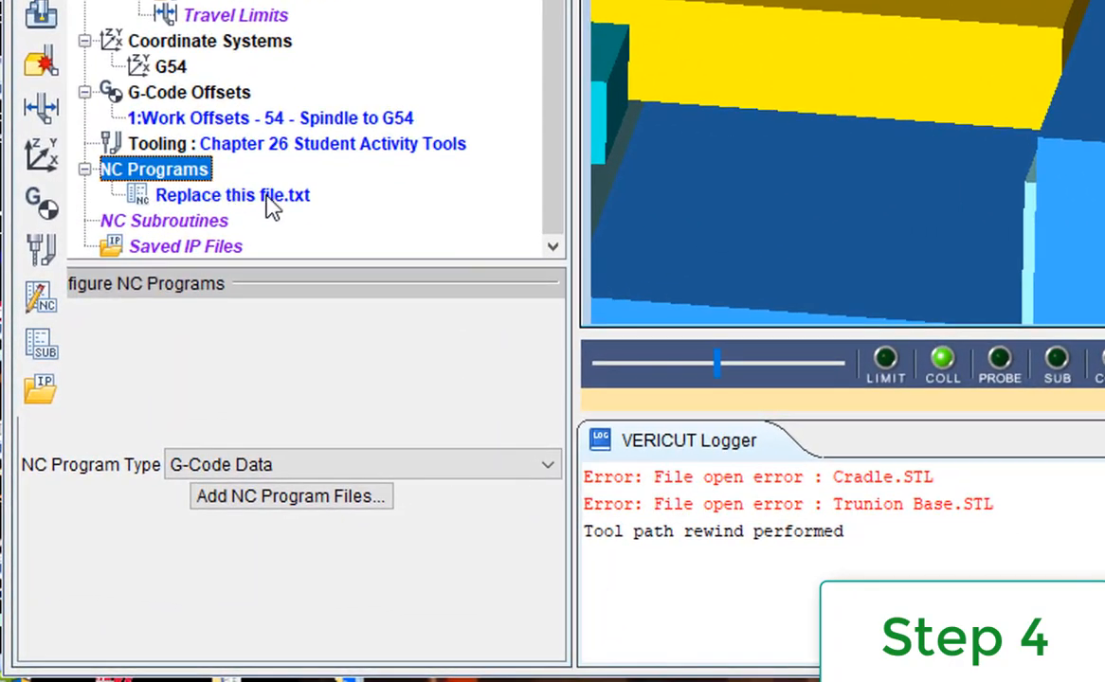
{"action": "left_click", "coordinate": [186, 347]}
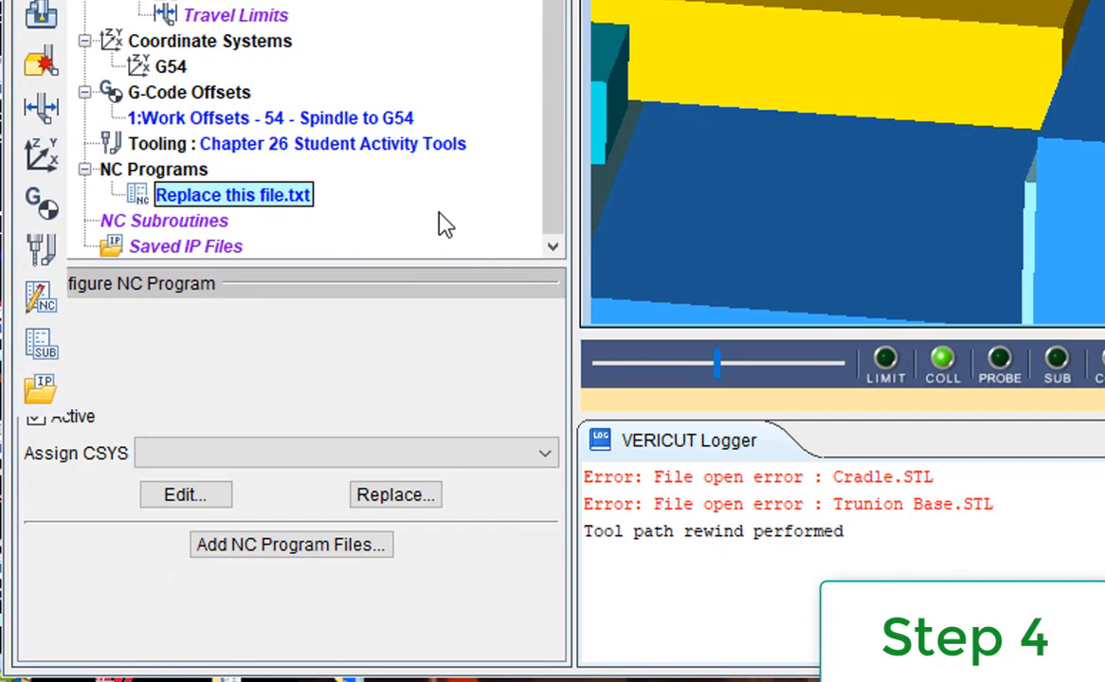
{"action": "left_click", "coordinate": [398, 502]}
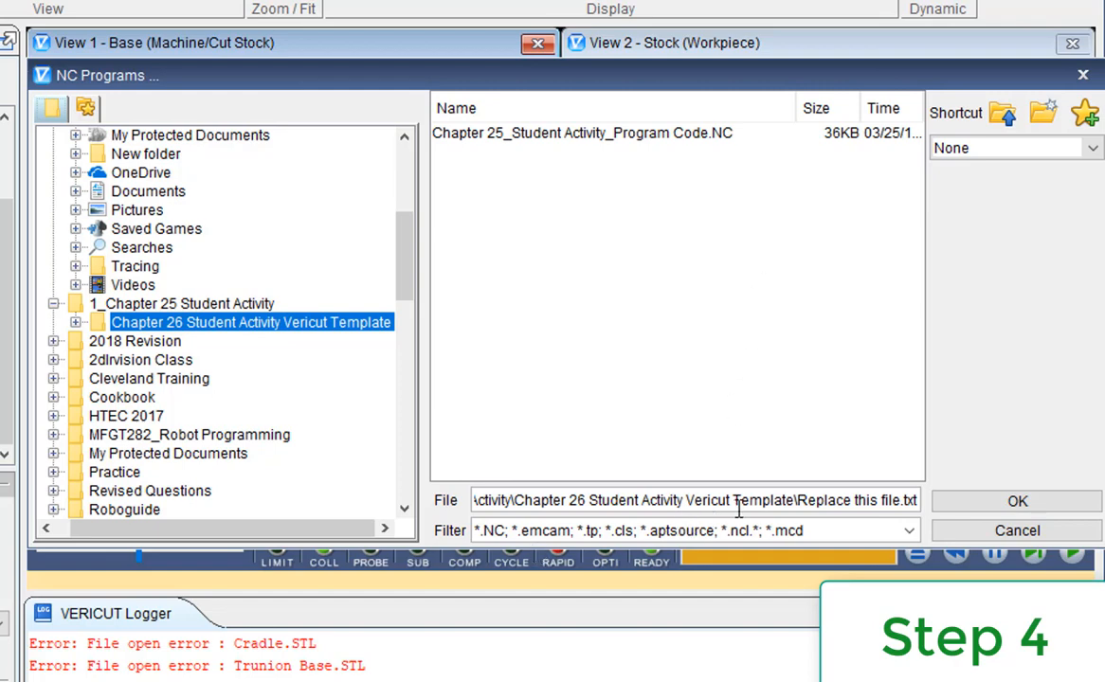
Step: Try the *.tp and All Files filters on the template folder's file list, and restore the combined NC program filter
{"action": "left_click", "coordinate": [909, 531]}
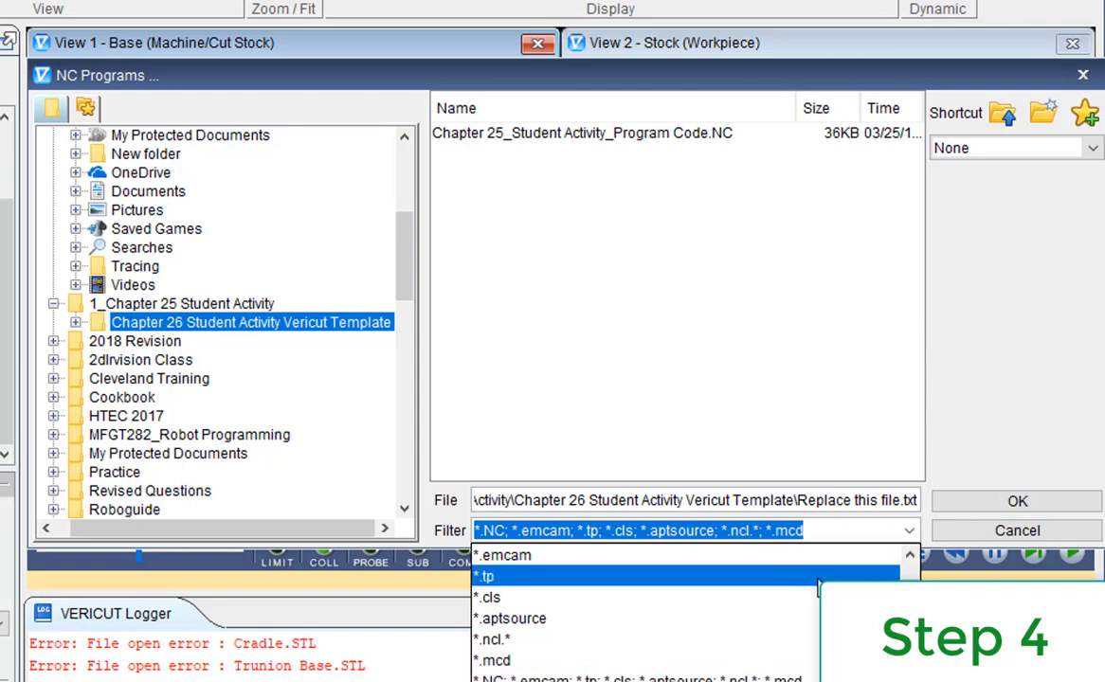
{"action": "left_click", "coordinate": [748, 576]}
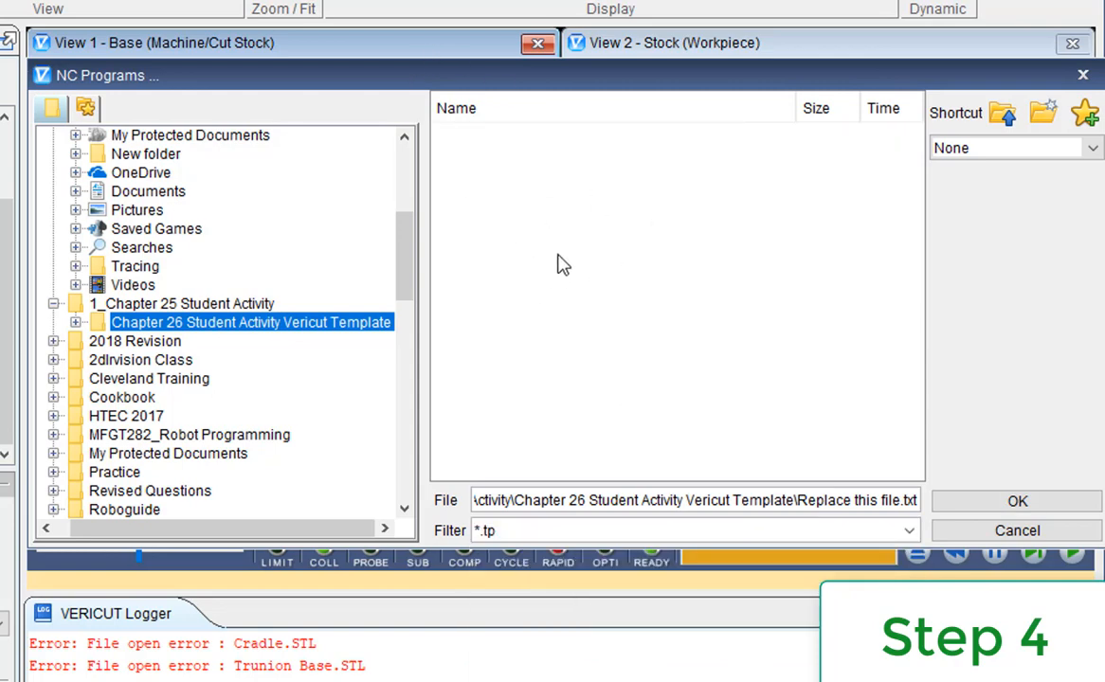
{"action": "left_click", "coordinate": [908, 531]}
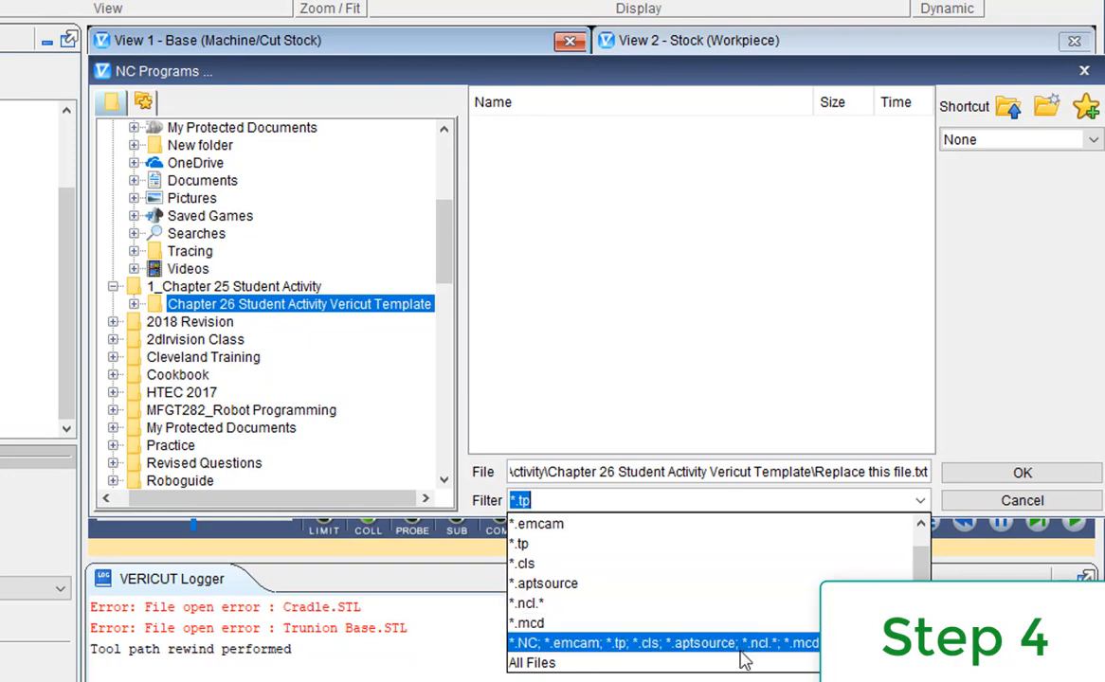
{"action": "left_click", "coordinate": [741, 662]}
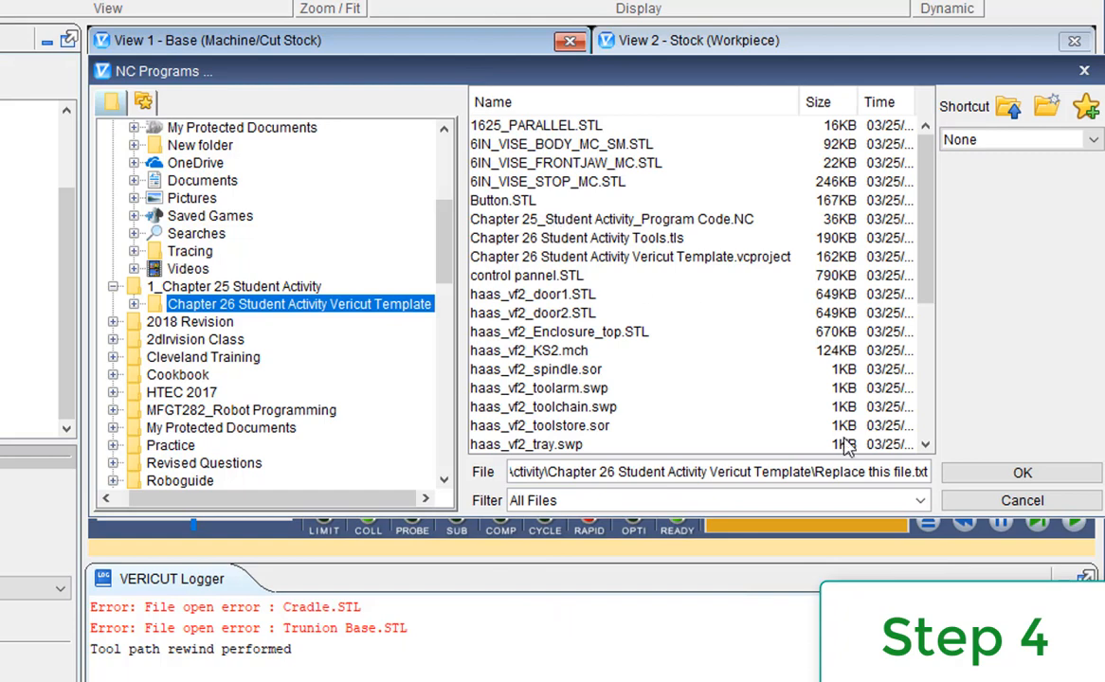
{"action": "left_click", "coordinate": [920, 500]}
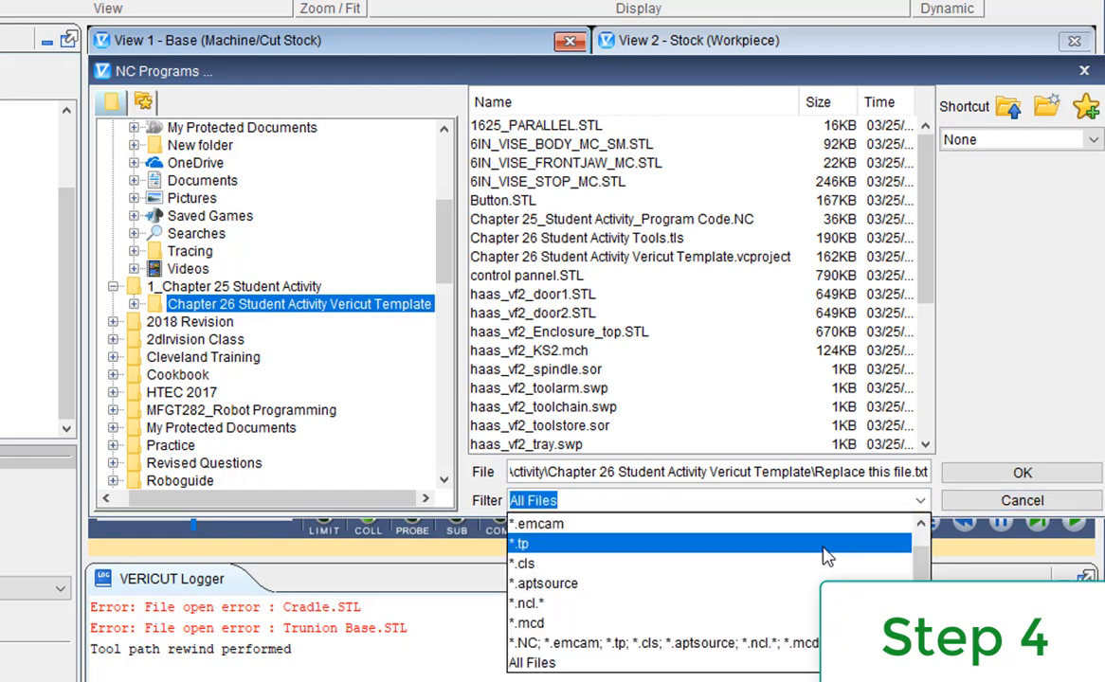
{"action": "left_click", "coordinate": [745, 643]}
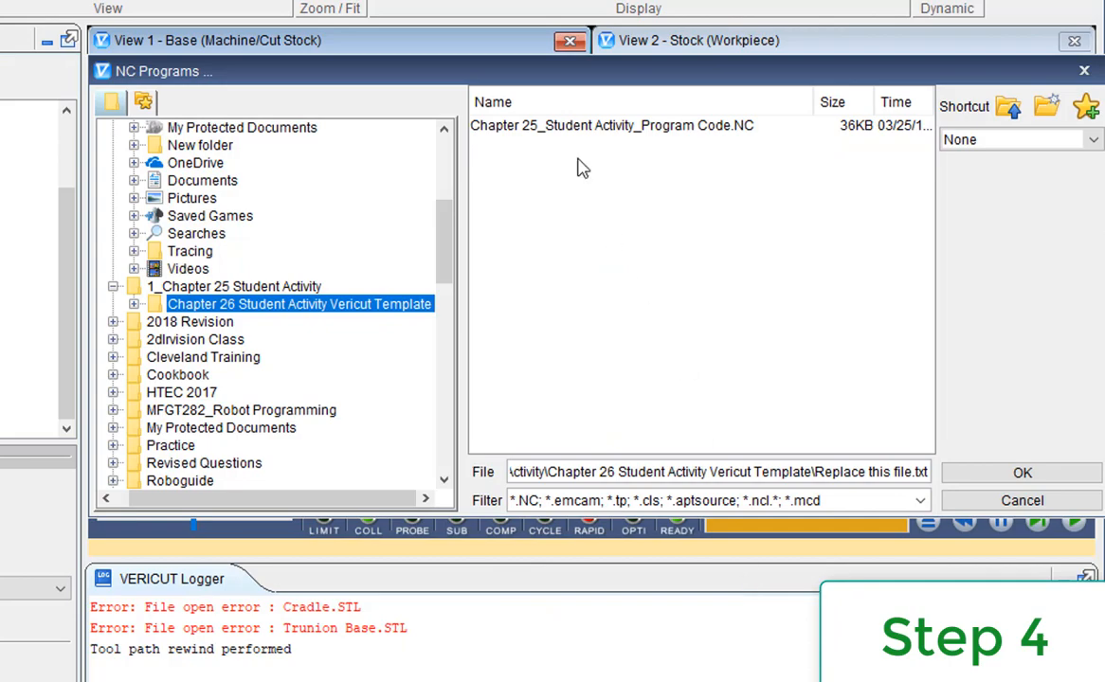
Step: Choose Chapter 25_Student Activity_Program Code.NC as the replacement NC program
{"action": "left_click", "coordinate": [528, 126]}
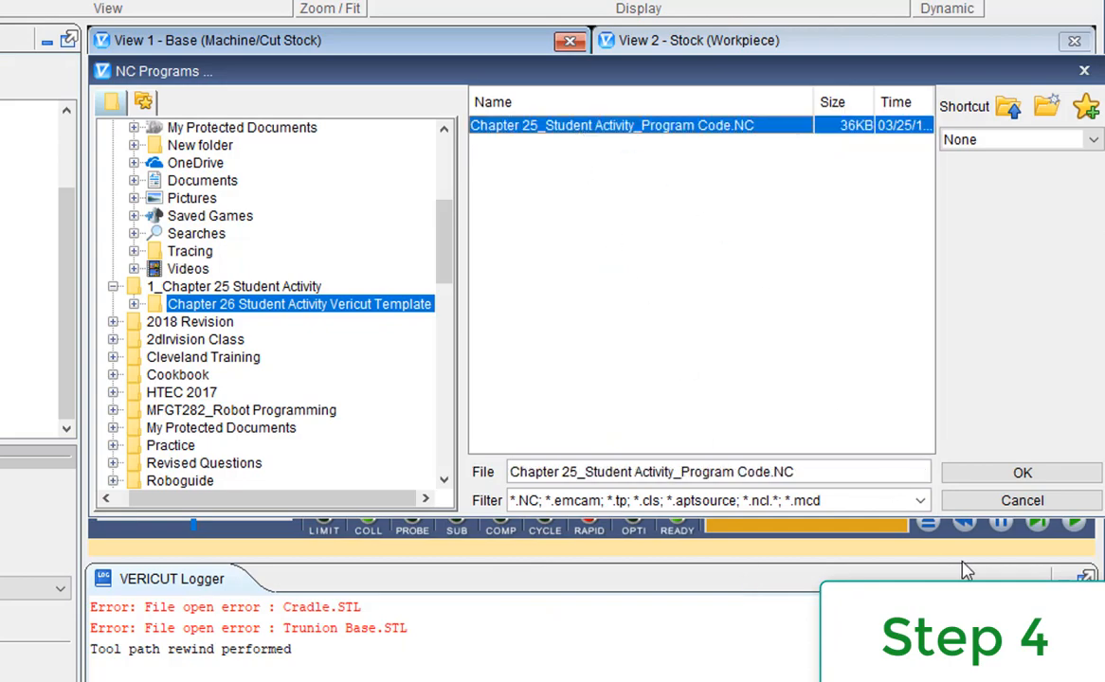
{"action": "left_click", "coordinate": [1007, 482]}
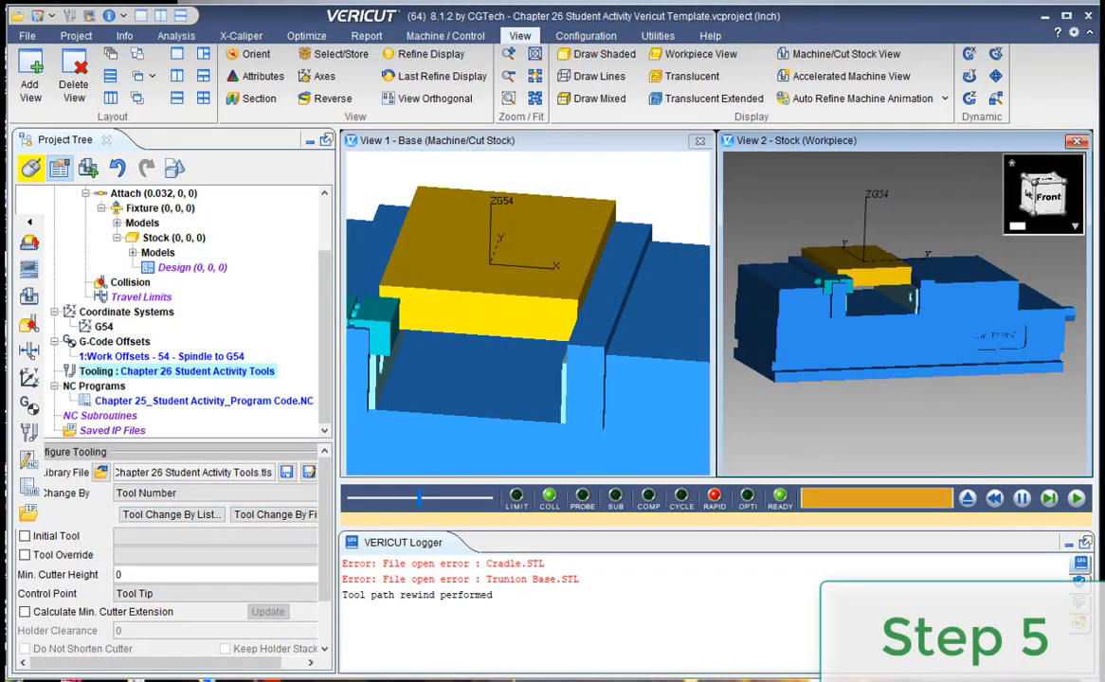
Step: Reset the model, run the machining simulation through to the end of the setup, and look closely at the part in the vise
{"action": "scroll", "coordinate": [518, 396], "scroll_direction": "down", "scroll_amount": 3}
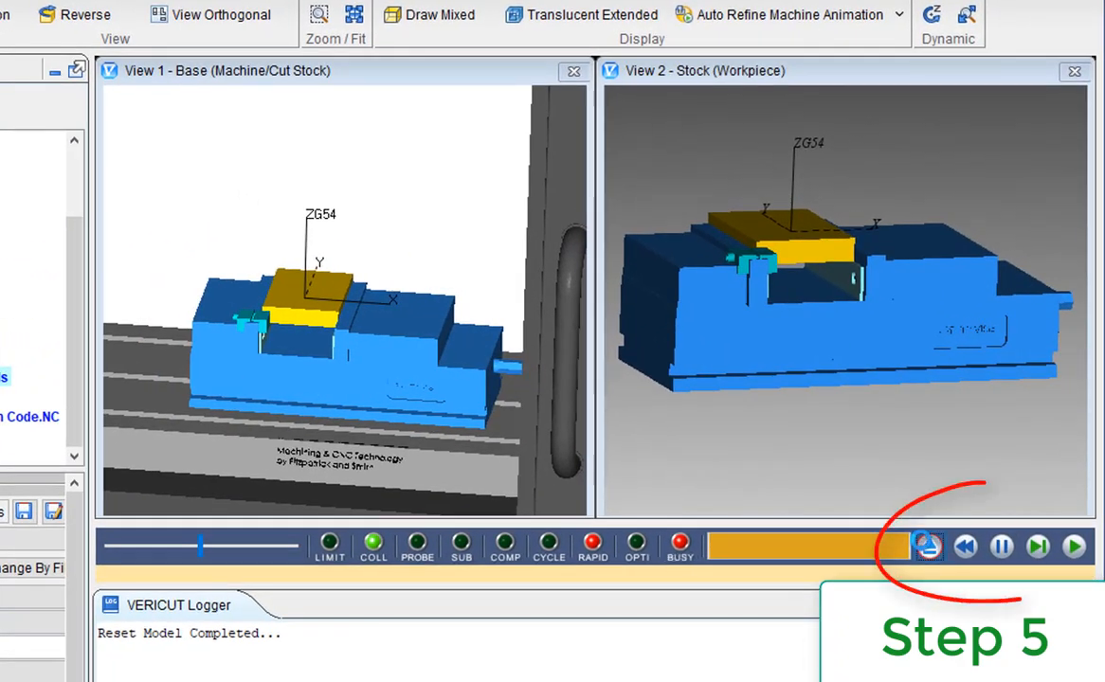
{"action": "left_click", "coordinate": [1073, 548]}
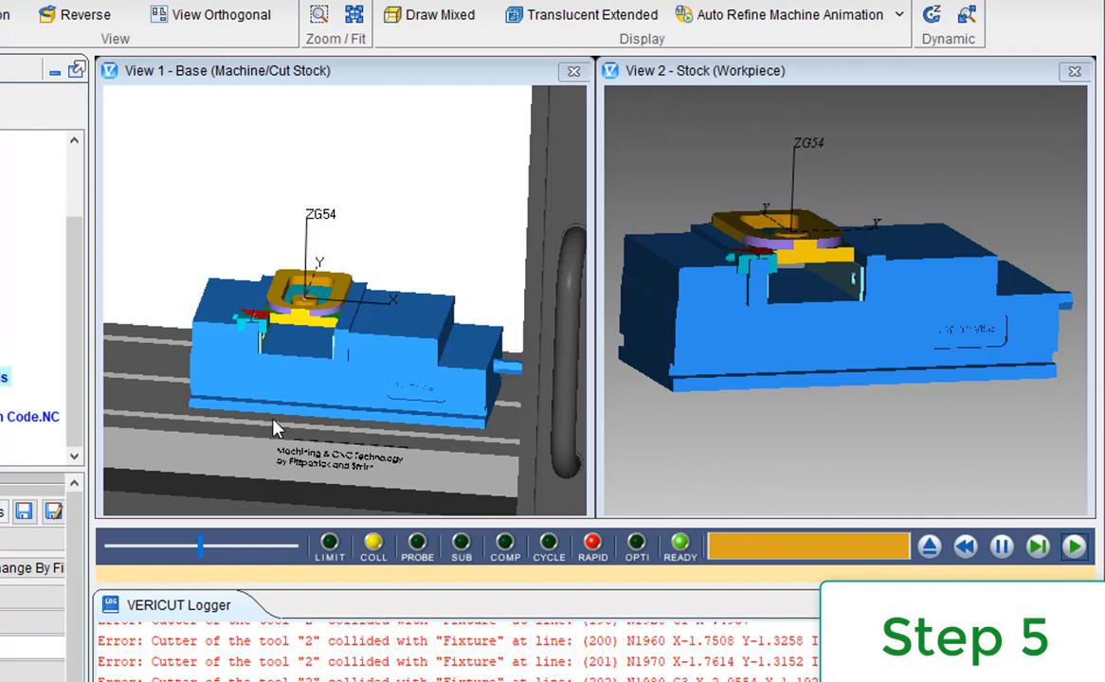
{"action": "scroll", "coordinate": [278, 399], "scroll_direction": "up", "scroll_amount": 3}
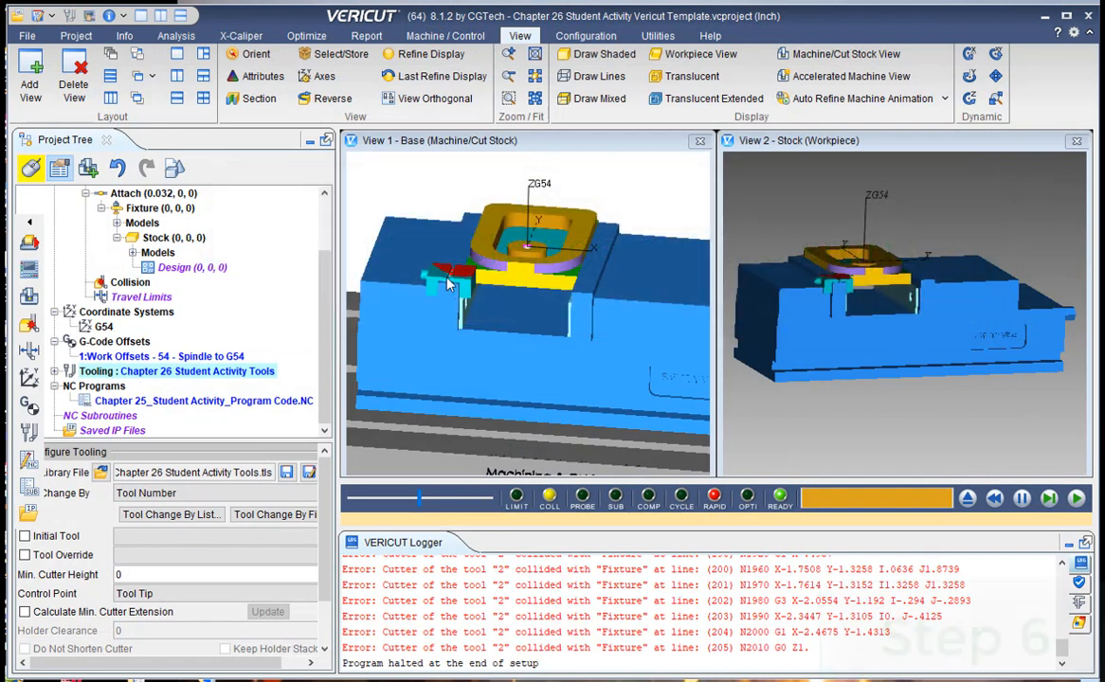
Step: Expand the fixture's models in the project tree and hide Vise Stop Clamp.STL
{"action": "scroll", "coordinate": [237, 325], "scroll_direction": "up", "scroll_amount": 2}
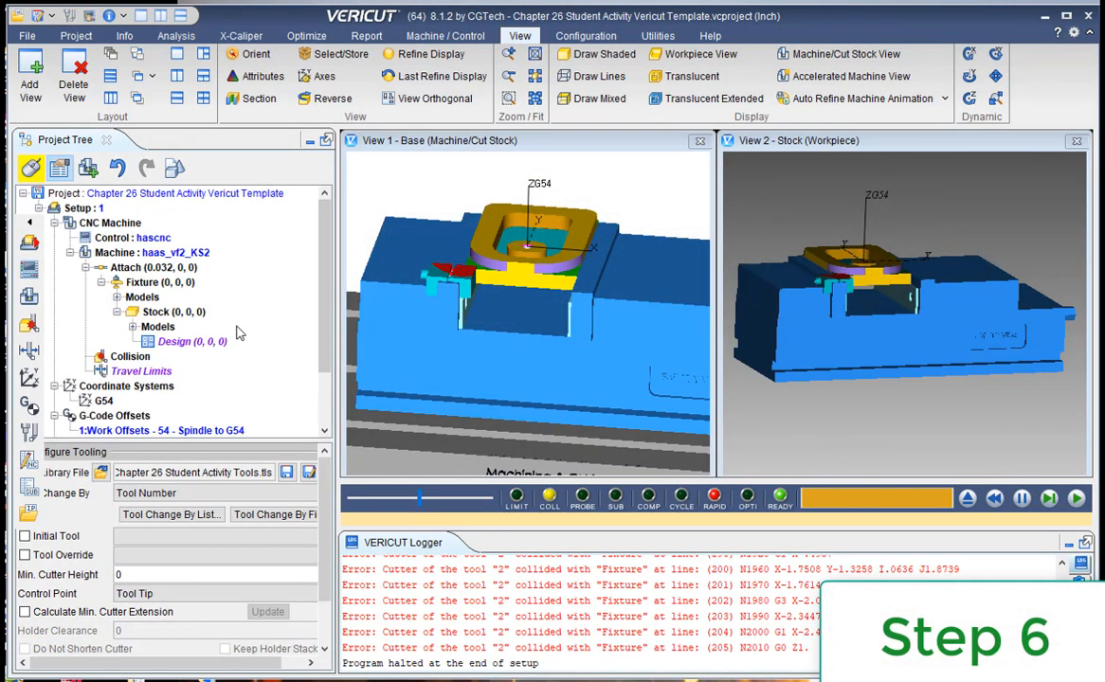
{"action": "scroll", "coordinate": [171, 327], "scroll_direction": "down", "scroll_amount": 1}
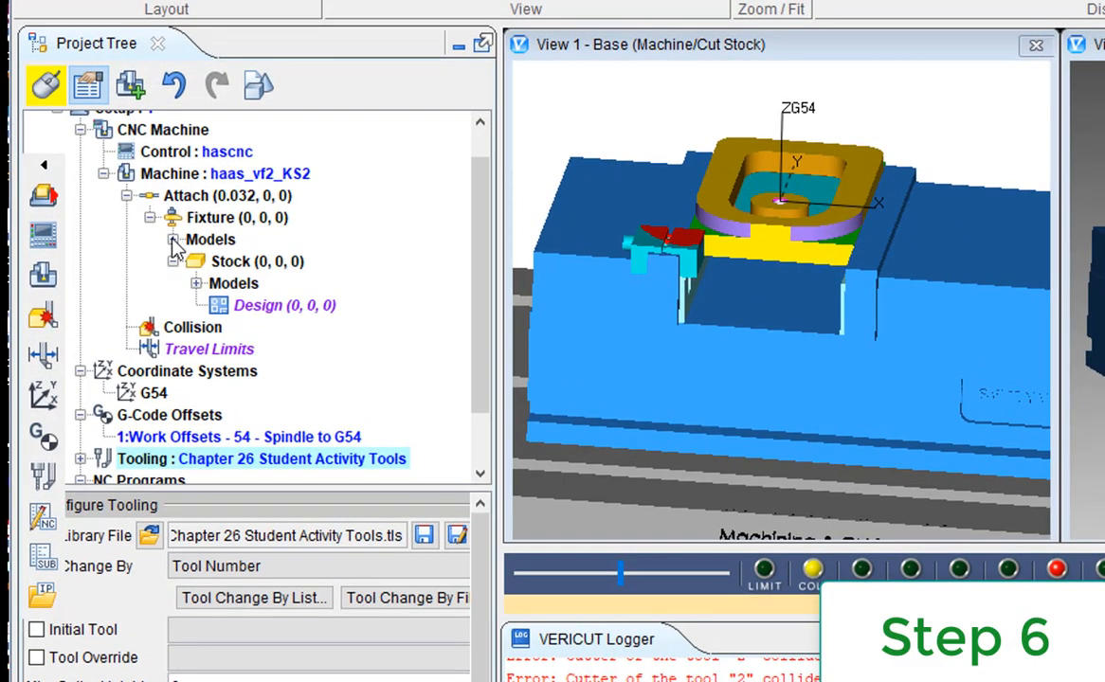
{"action": "left_click", "coordinate": [174, 240]}
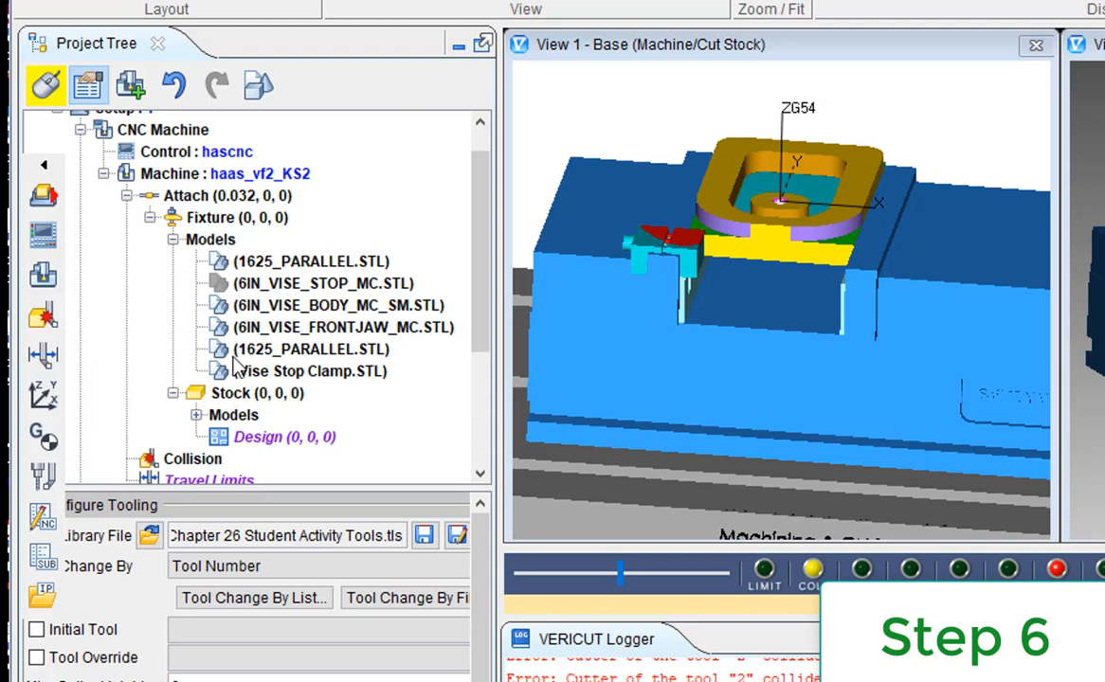
{"action": "left_click", "coordinate": [322, 373]}
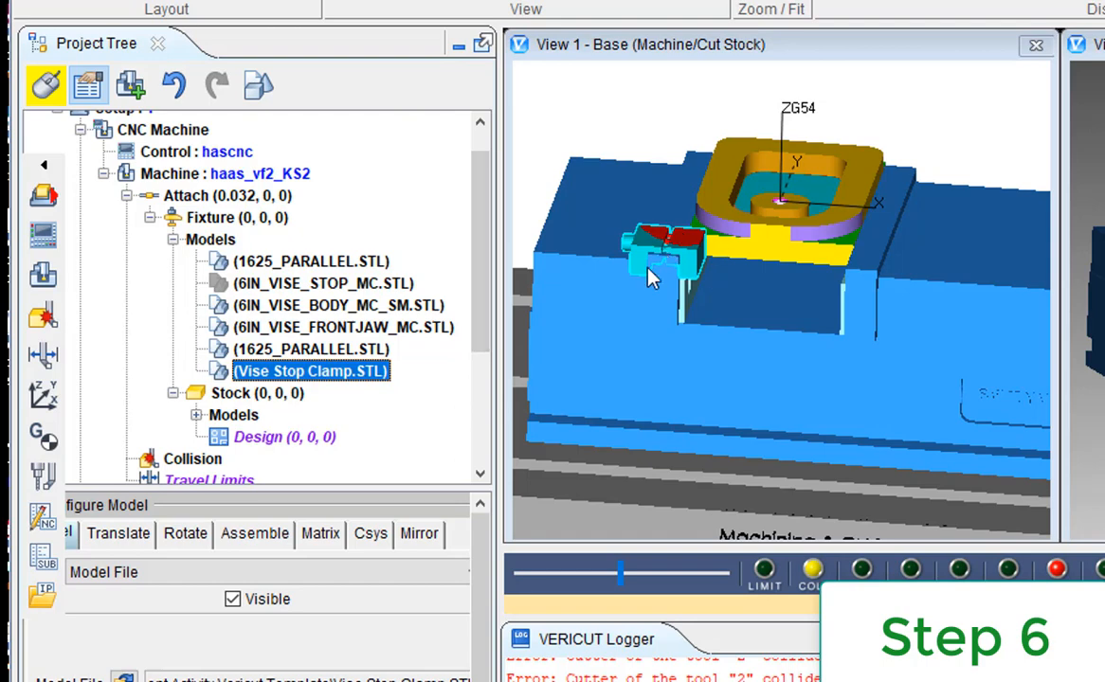
{"action": "right_click", "coordinate": [319, 383]}
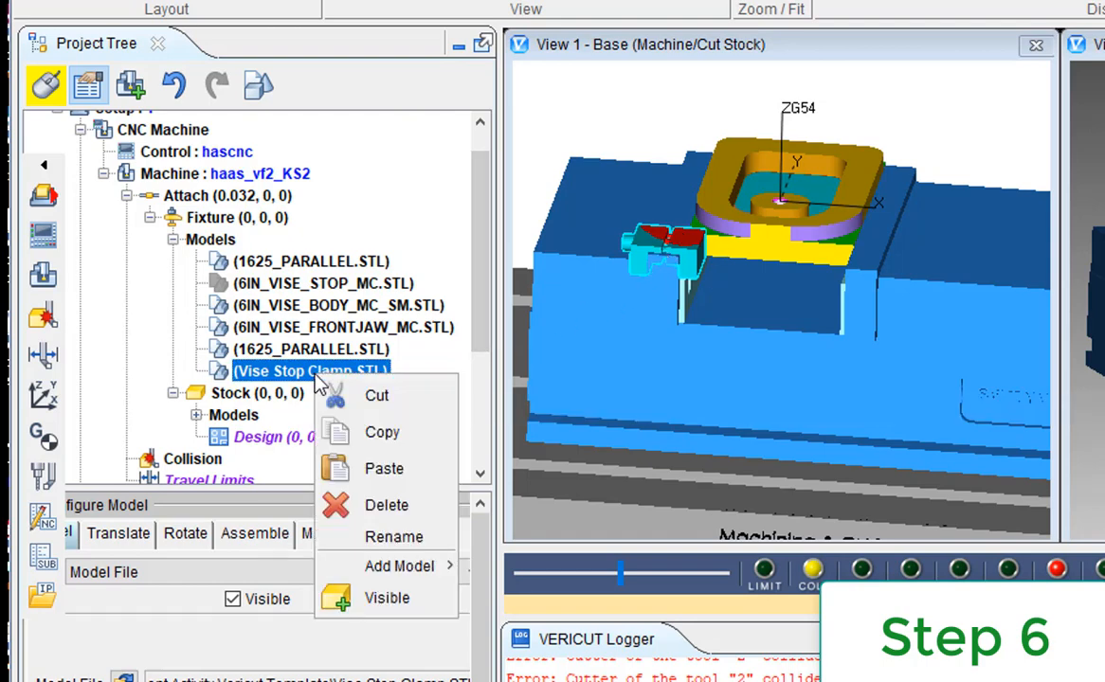
{"action": "left_click", "coordinate": [421, 606]}
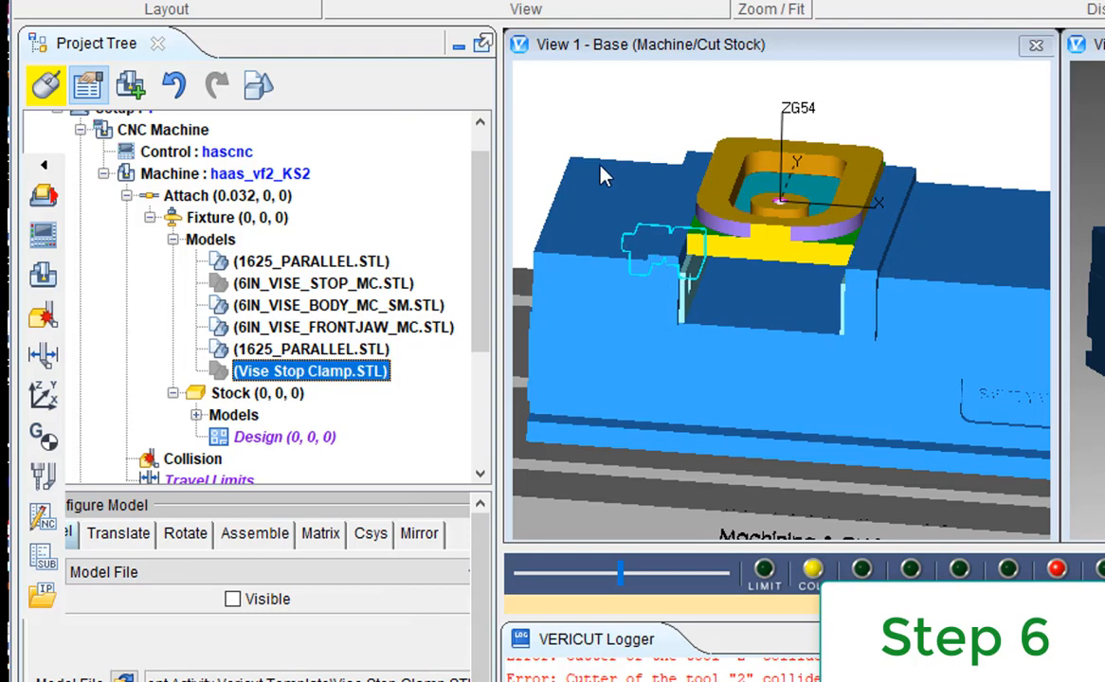
{"action": "left_click", "coordinate": [566, 101]}
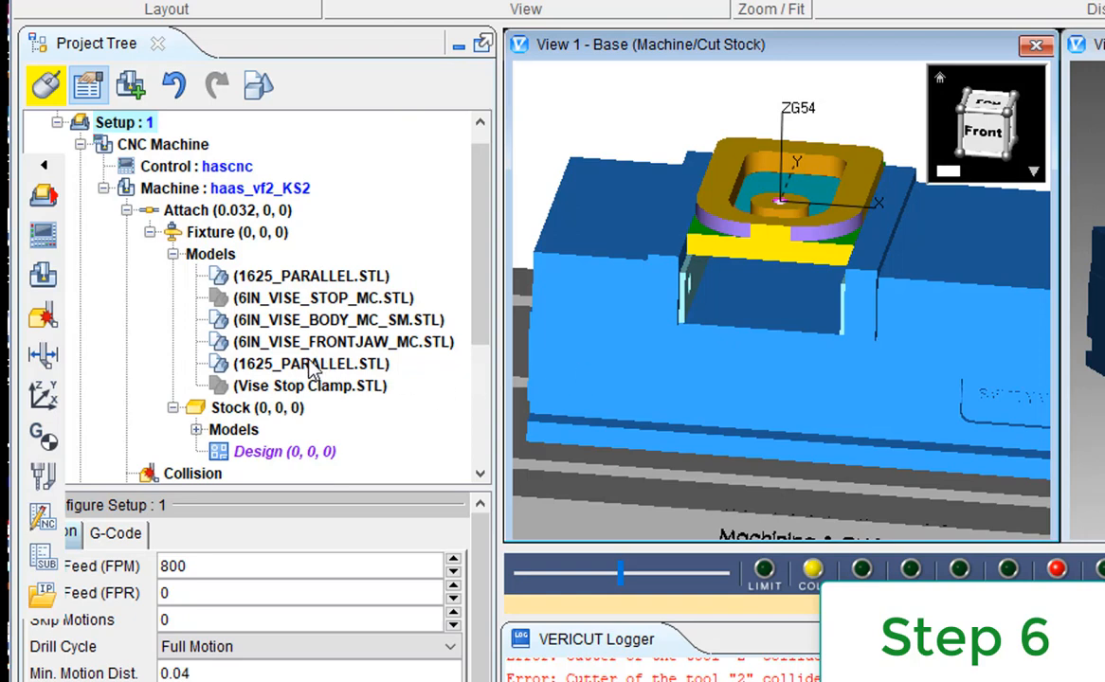
Step: Make the fixture model 6IN_VISE_STOP_MC.STL visible
{"action": "left_click", "coordinate": [268, 298]}
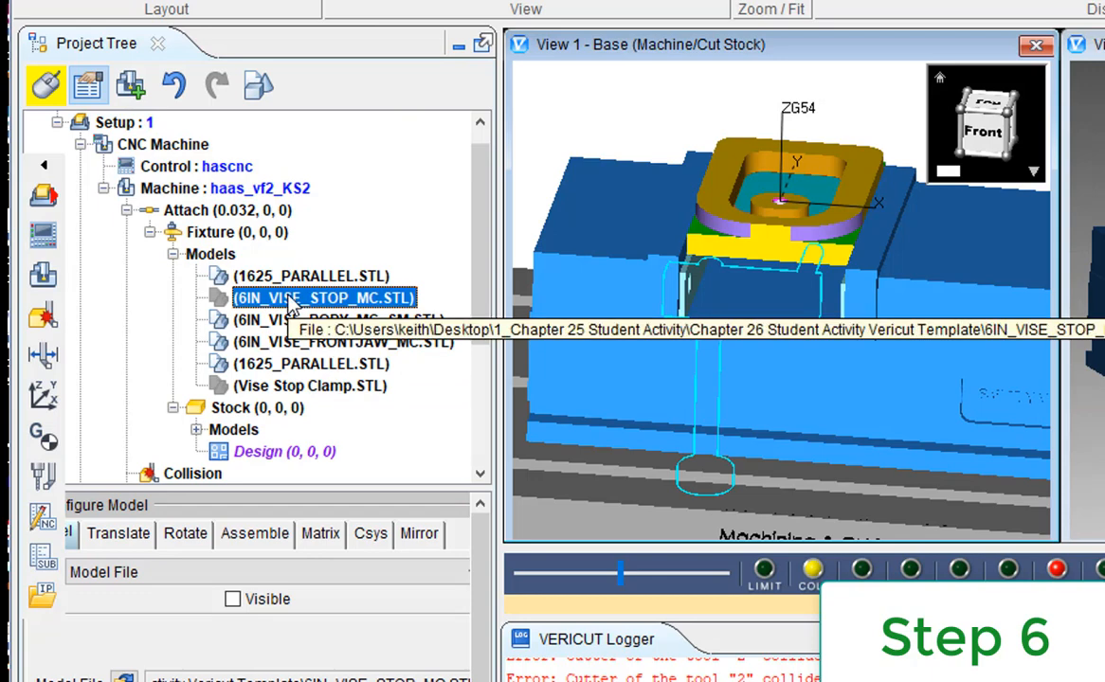
{"action": "right_click", "coordinate": [289, 306]}
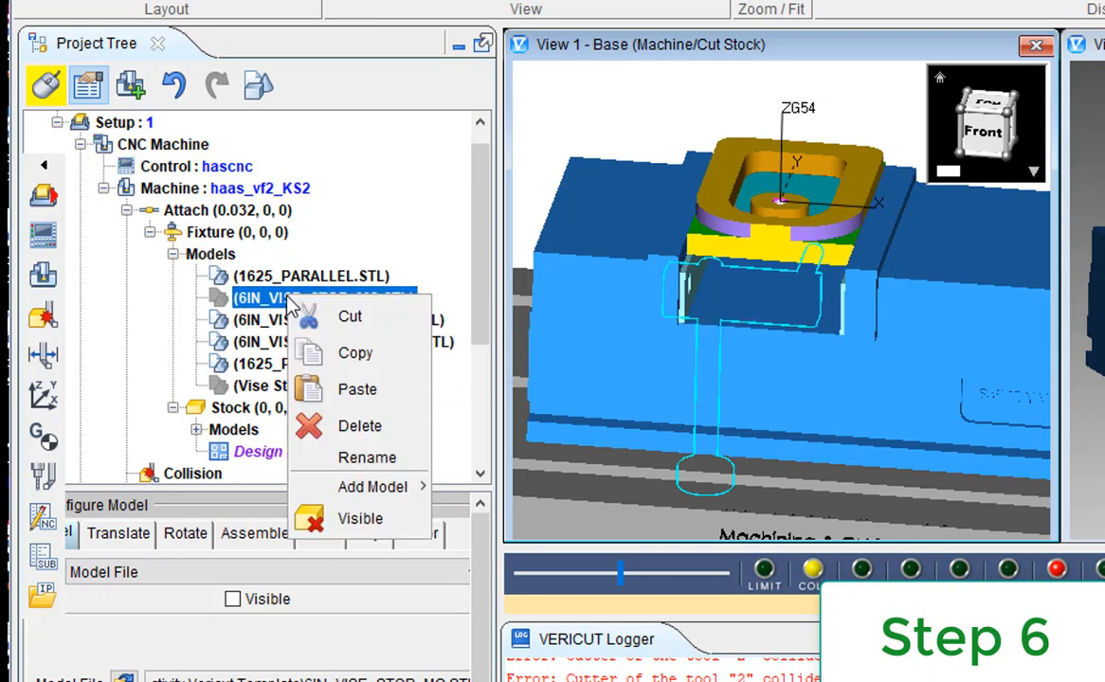
{"action": "left_click", "coordinate": [346, 518]}
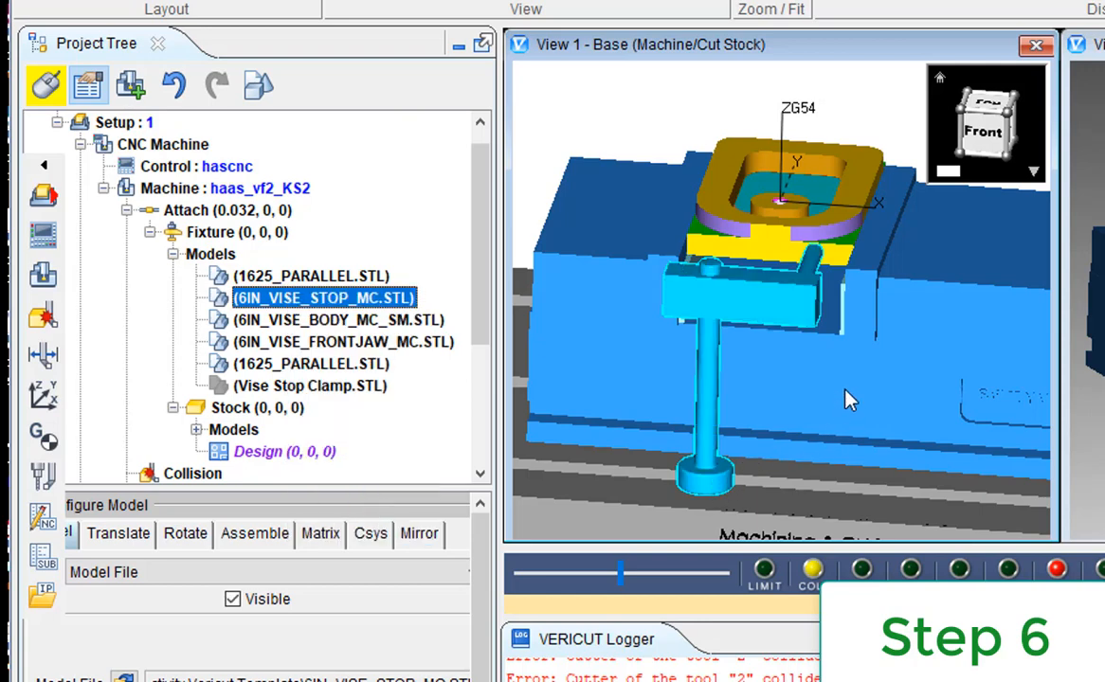
Step: Check up close how the new vise stop meets the stock, and reset the simulation with it in place
{"action": "scroll", "coordinate": [810, 312], "scroll_direction": "up", "scroll_amount": 10}
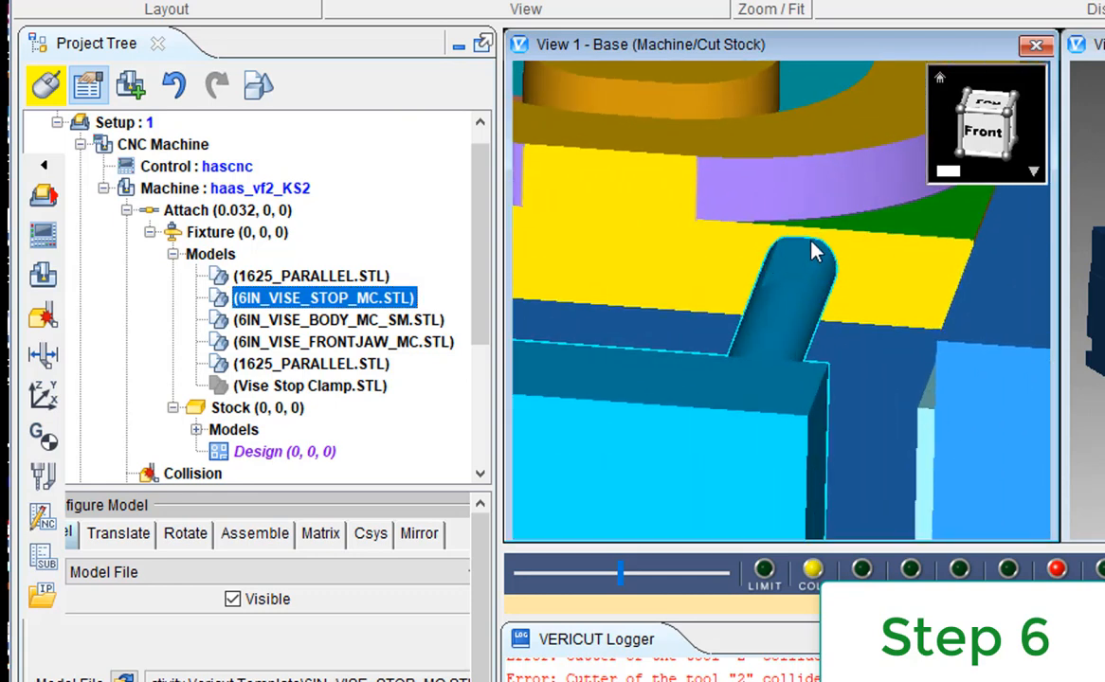
{"action": "scroll", "coordinate": [910, 274], "scroll_direction": "down", "scroll_amount": 2}
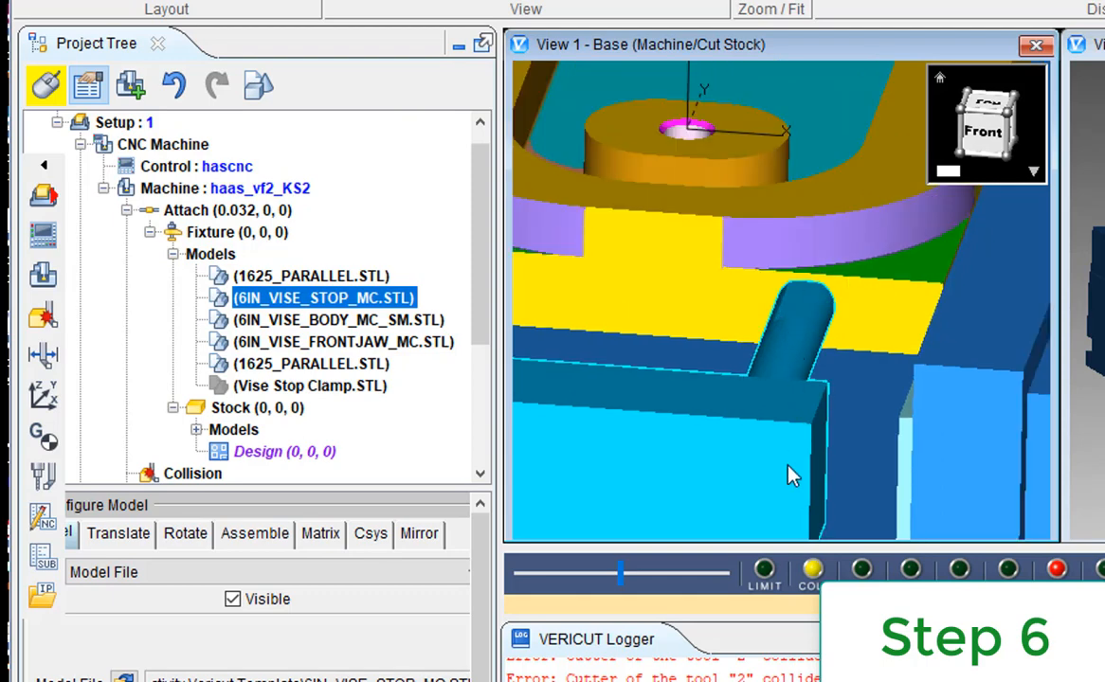
{"action": "scroll", "coordinate": [791, 477], "scroll_direction": "down", "scroll_amount": 8}
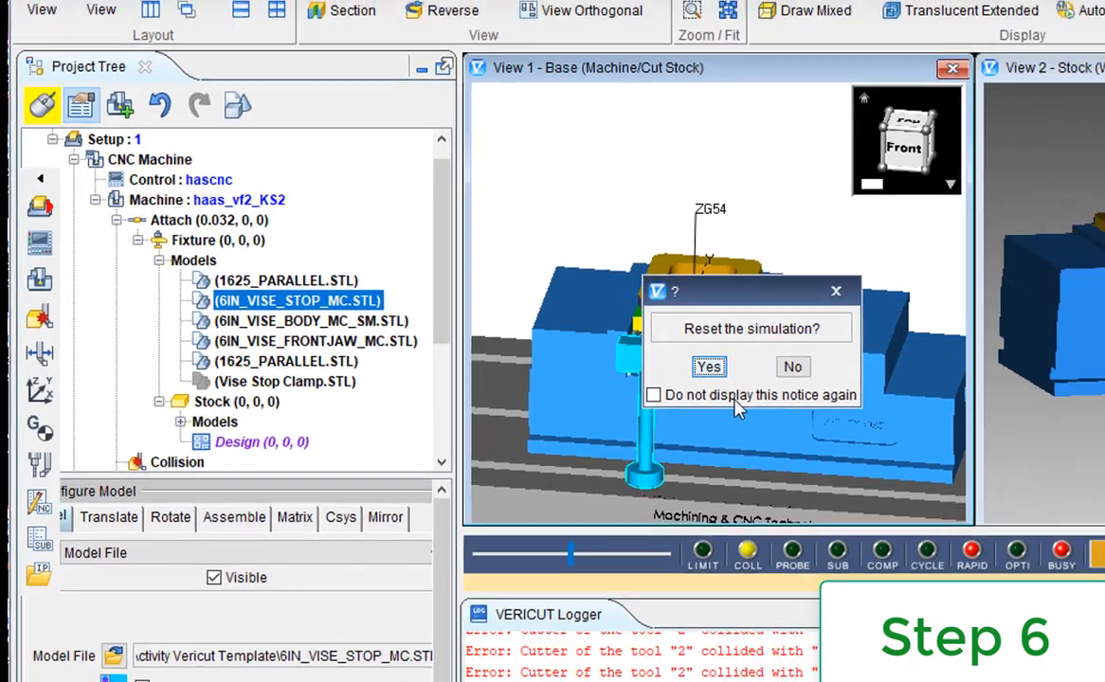
{"action": "left_click", "coordinate": [771, 370]}
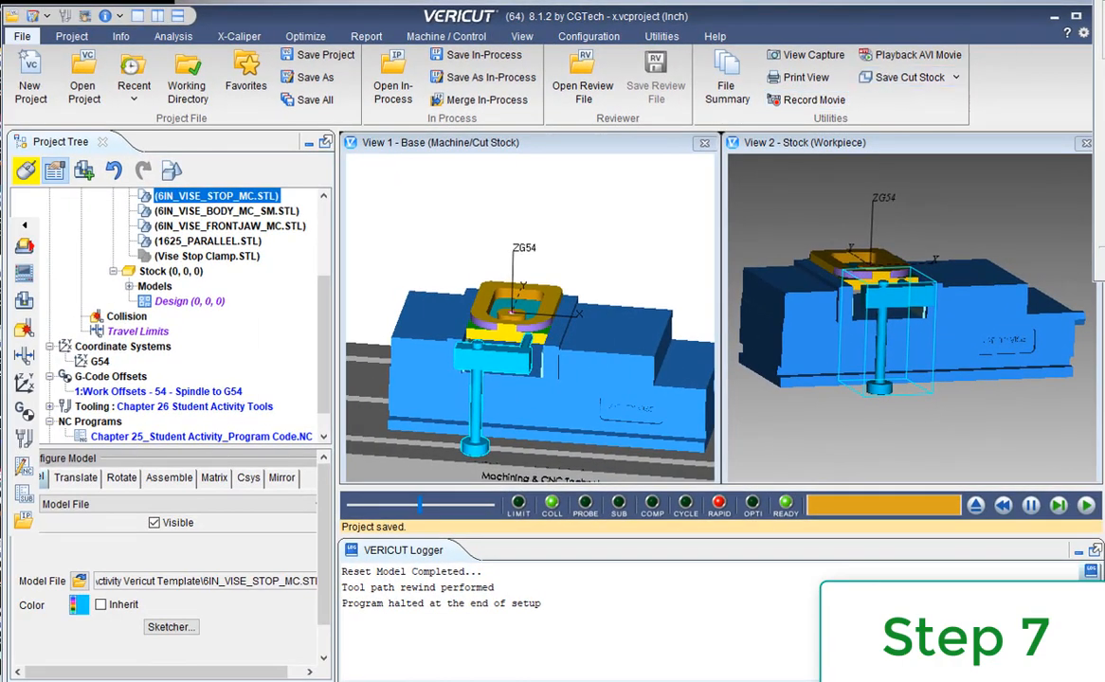
Step: Start recording a simulation movie to init.avi at 5 frames per second, replacing the existing file
{"action": "left_click", "coordinate": [792, 101]}
{"action": "left_click_drag", "start_coordinate": [350, 52], "coordinate": [143, 24]}
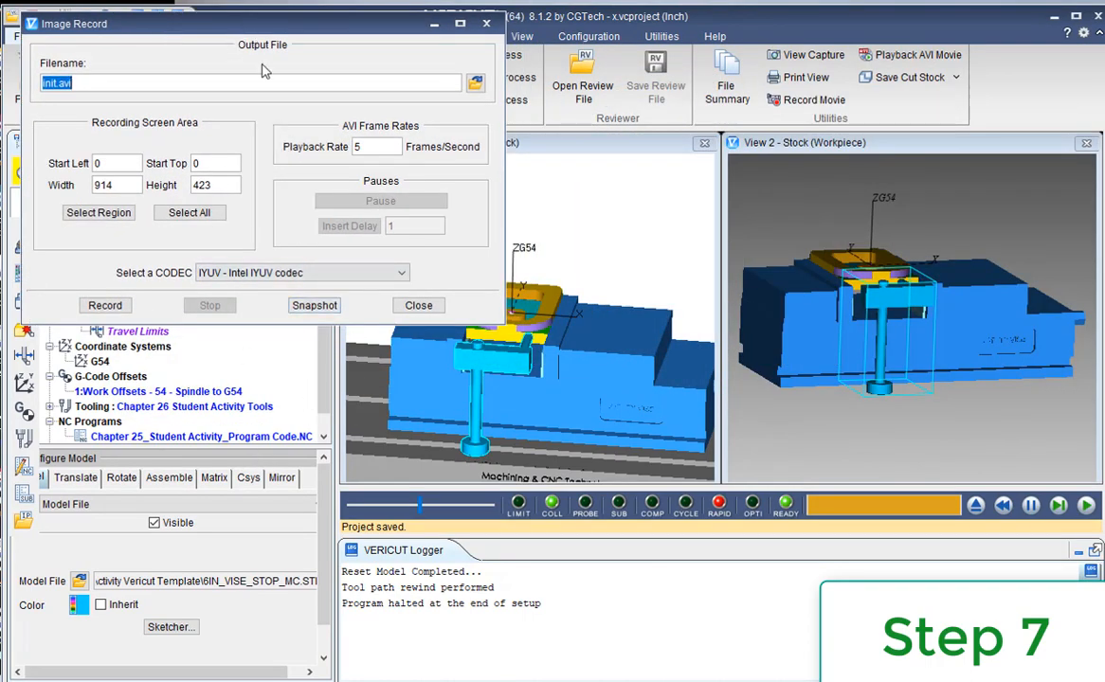
{"action": "left_click_drag", "start_coordinate": [235, 27], "coordinate": [256, 370]}
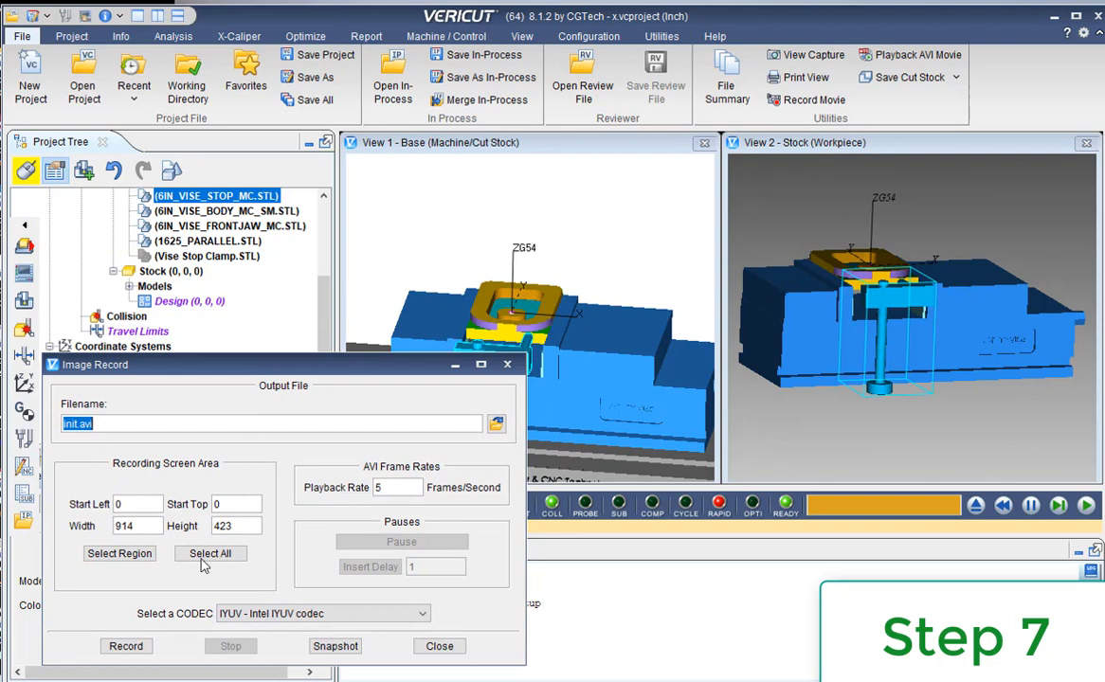
{"action": "left_click", "coordinate": [143, 650]}
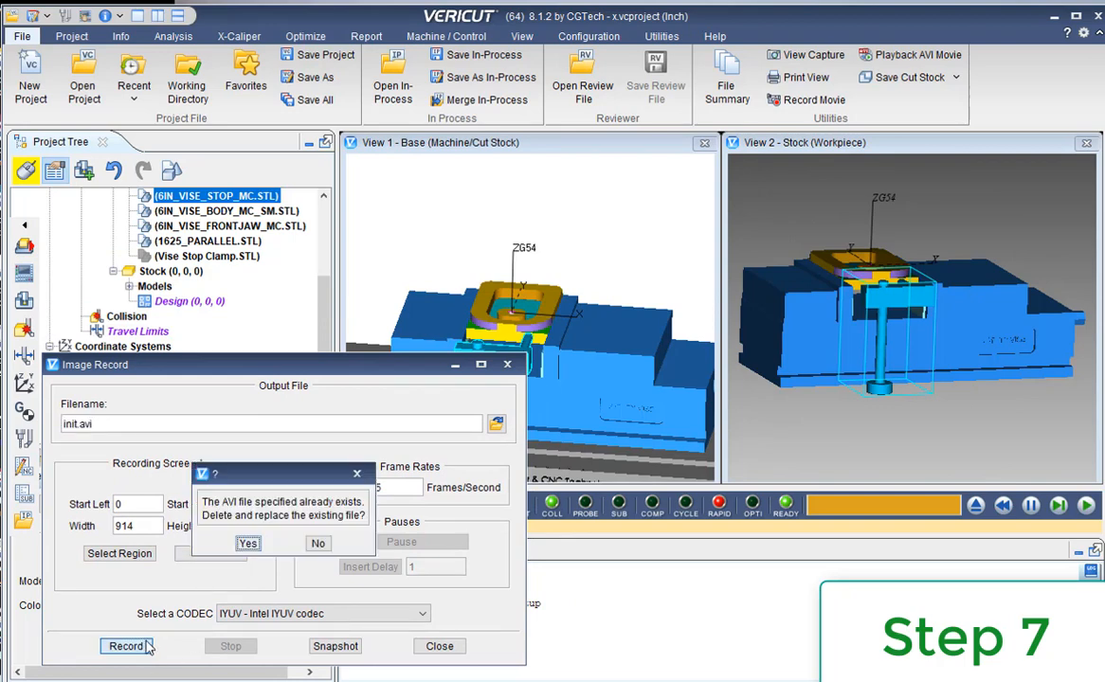
{"action": "left_click", "coordinate": [245, 546]}
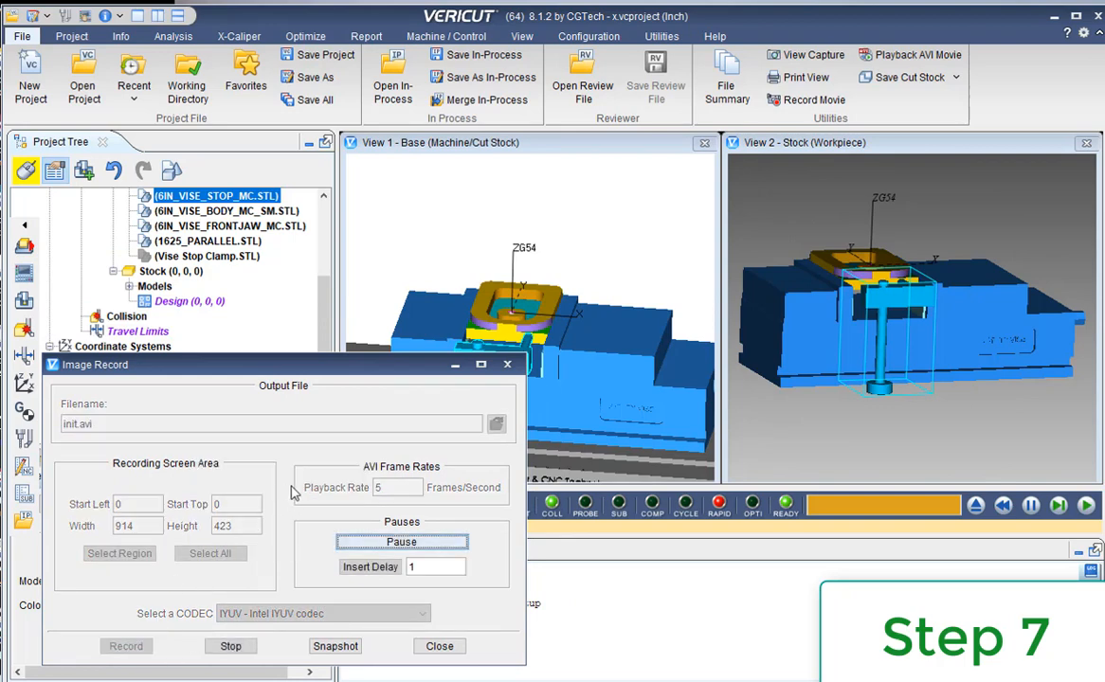
Step: Reset the simulation and run the machining program with the movie recording active
{"action": "left_click", "coordinate": [975, 507]}
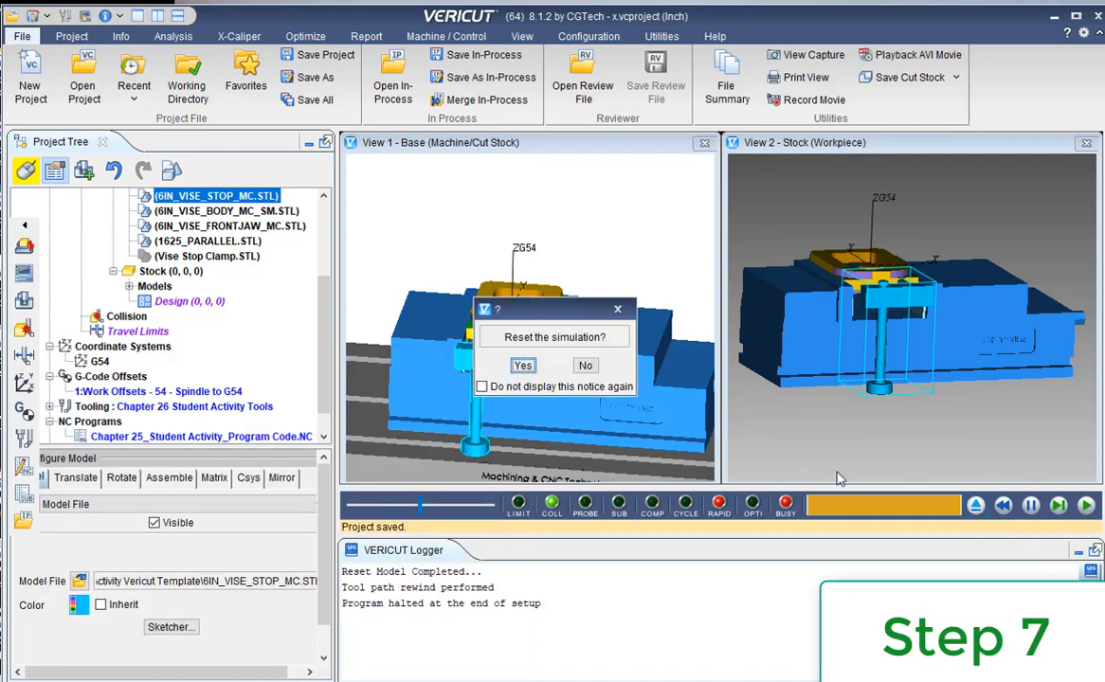
{"action": "left_click", "coordinate": [523, 366]}
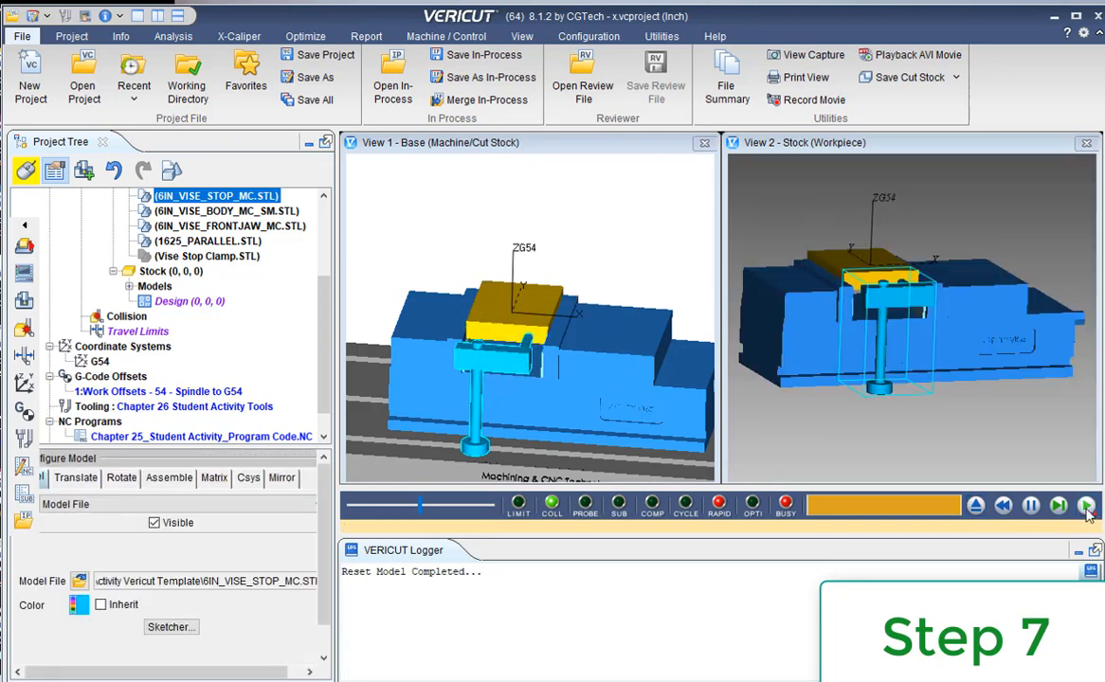
{"action": "left_click", "coordinate": [1086, 506]}
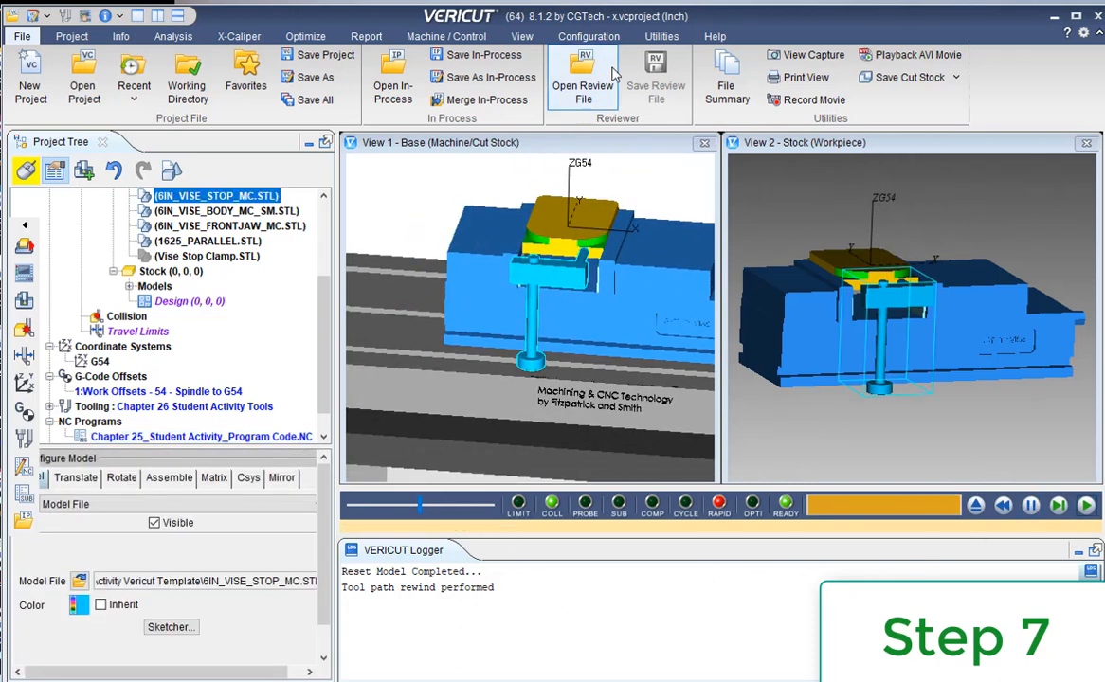
Step: Stop the movie recording of the simulation and move the Image Record dialog clear of the project tree
{"action": "left_click", "coordinate": [812, 100]}
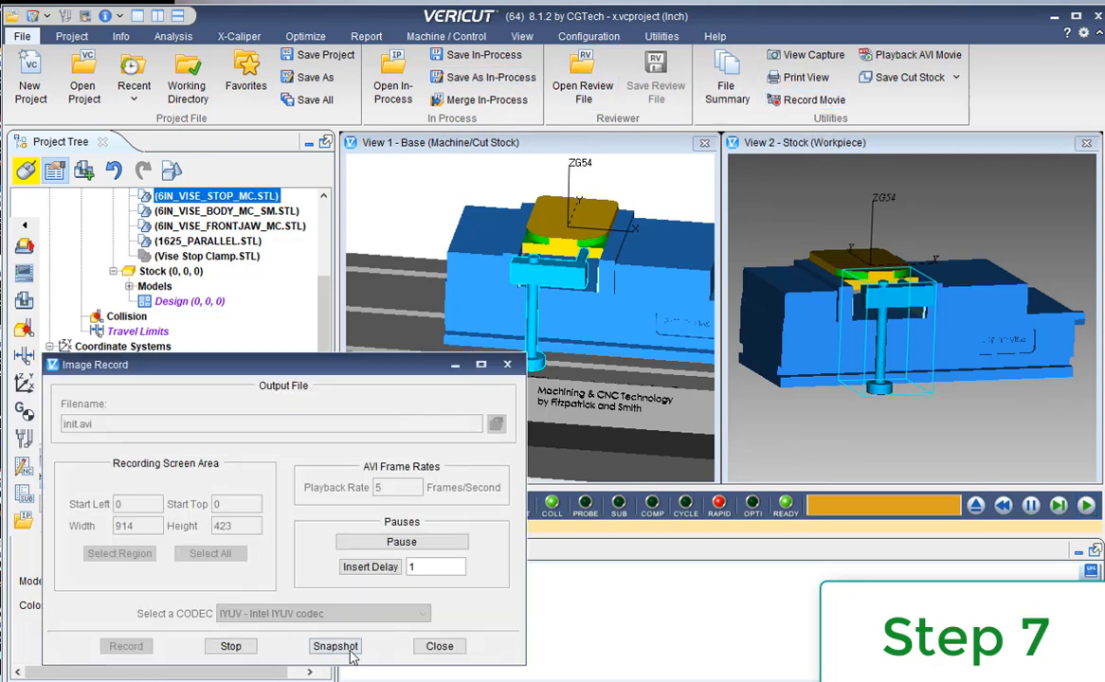
{"action": "left_click", "coordinate": [251, 648]}
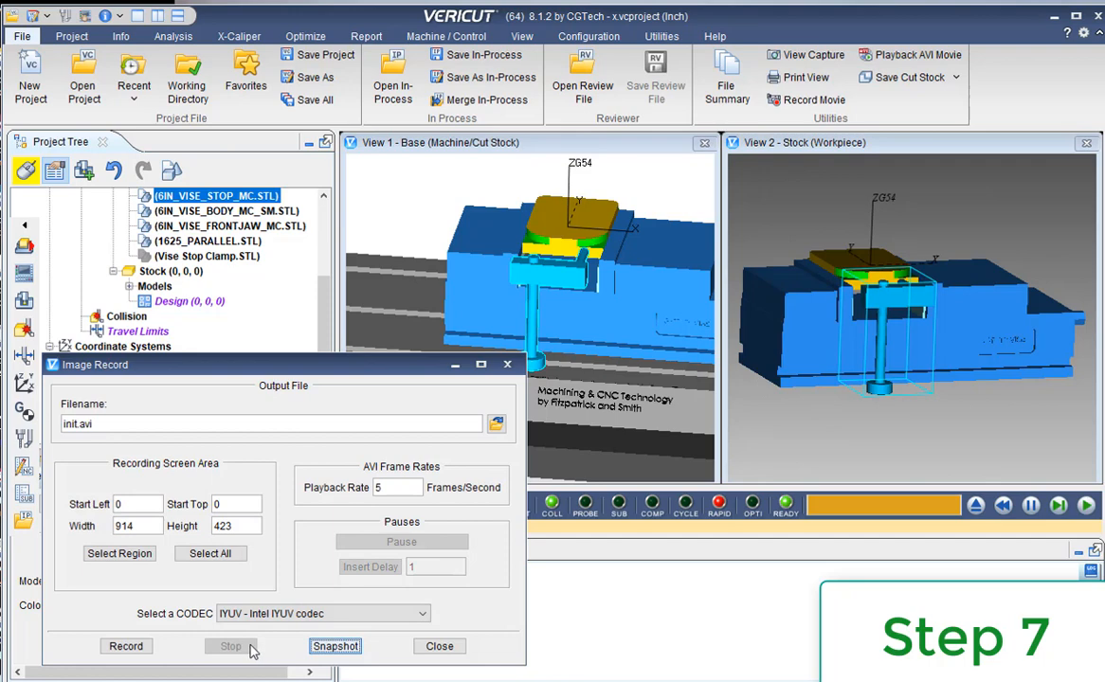
{"action": "left_click_drag", "start_coordinate": [225, 370], "coordinate": [264, 316]}
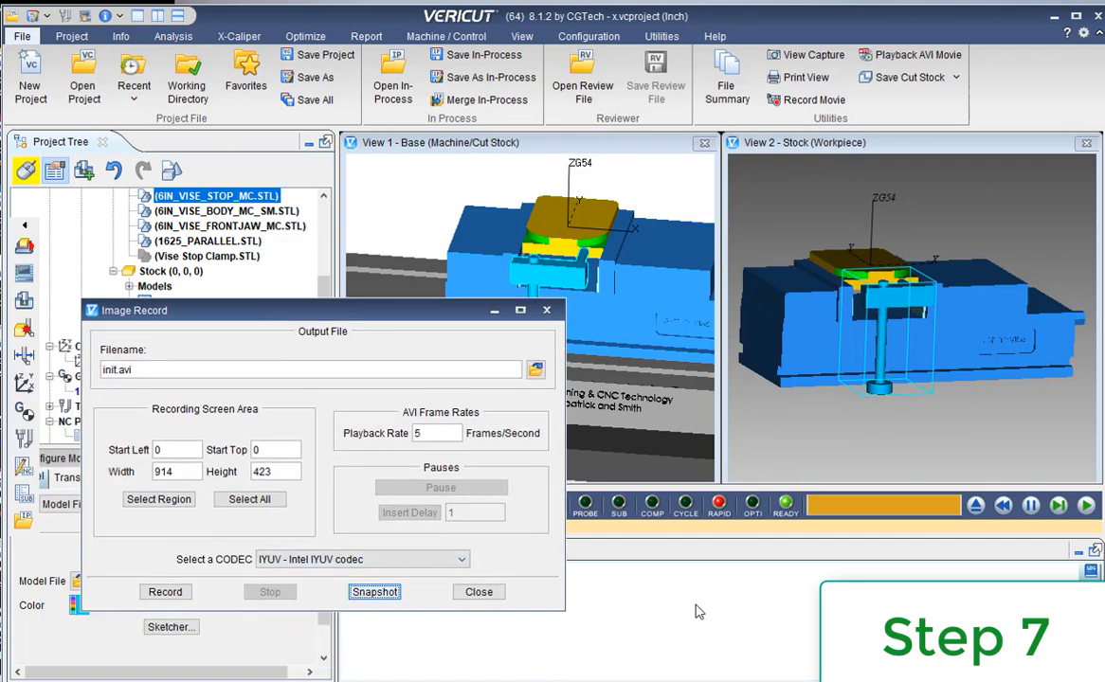